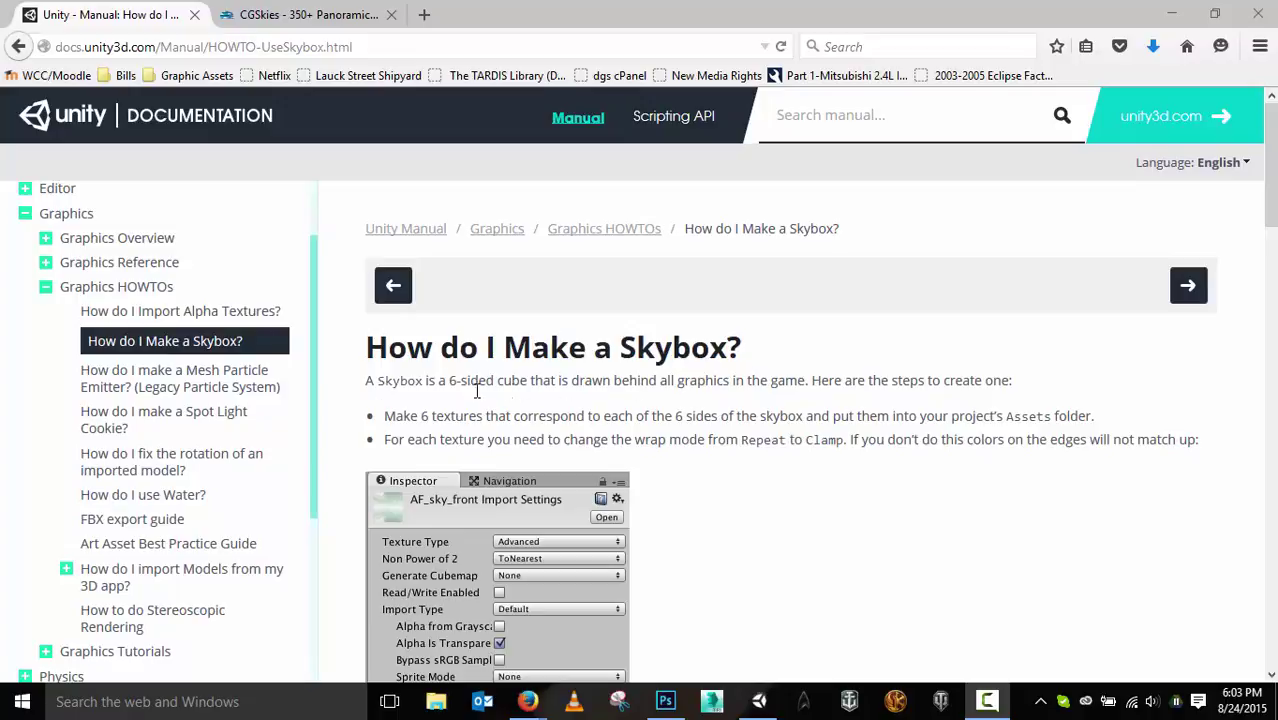
# Step: Scroll down and back up through the open web page
pyautogui.scroll(-3, 760, 440)
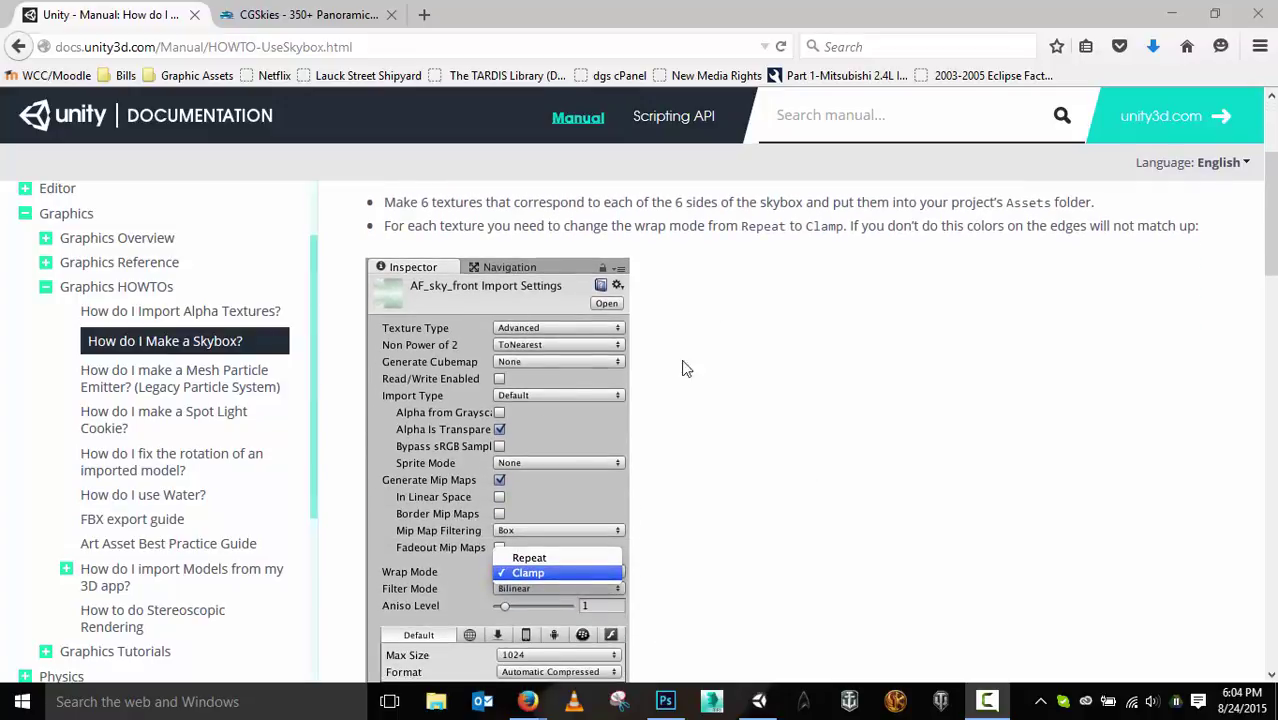
pyautogui.scroll(-1, 700, 360)
pyautogui.scroll(-4, 729, 345)
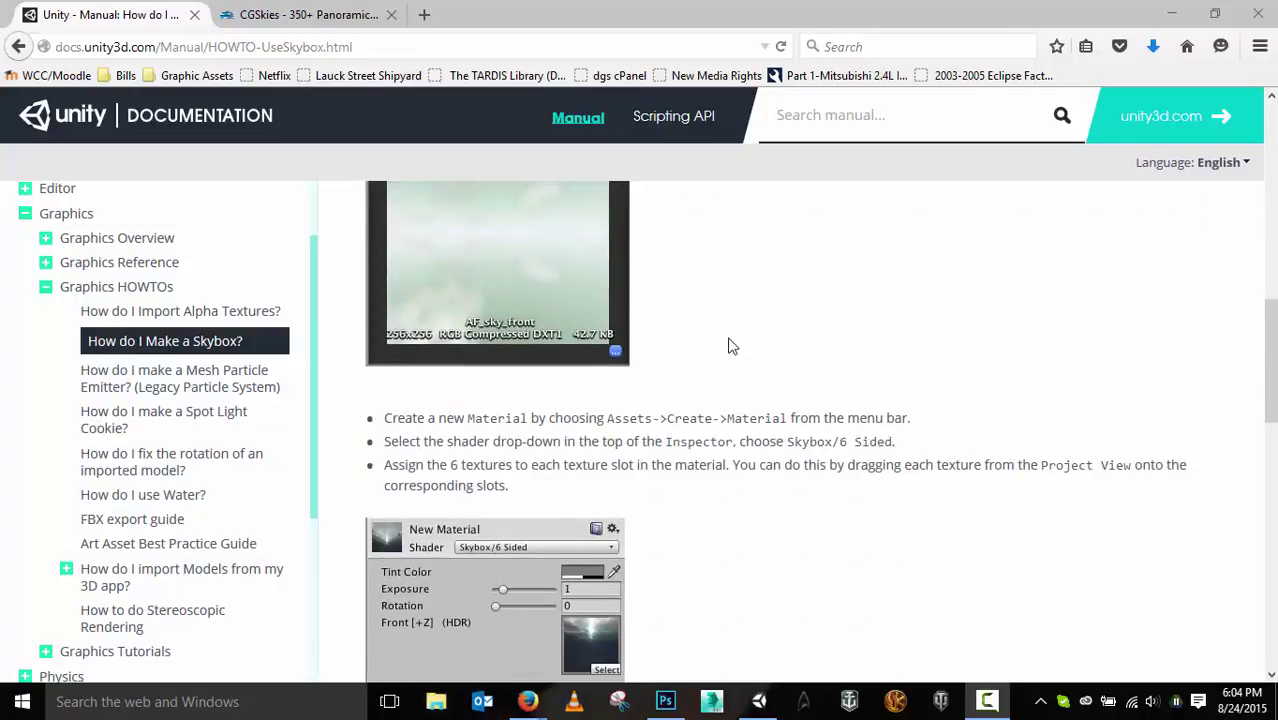
pyautogui.scroll(-3, 686, 497)
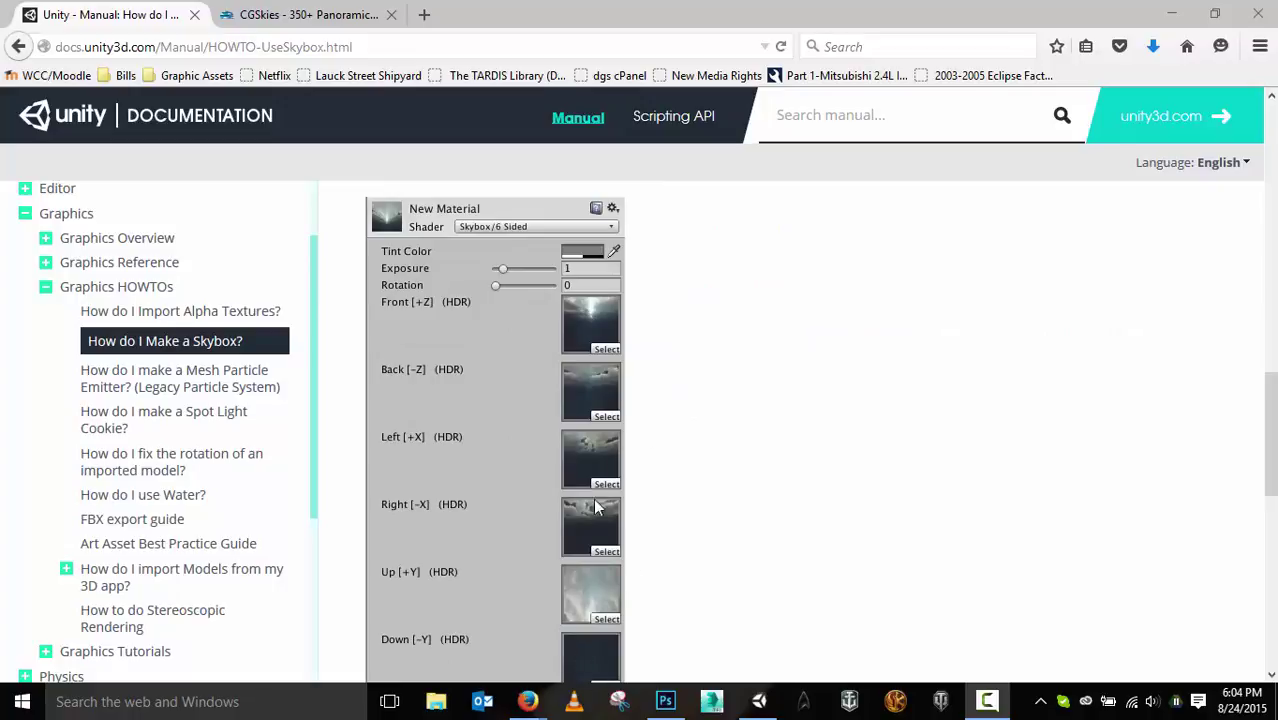
pyautogui.scroll(-3, 748, 478)
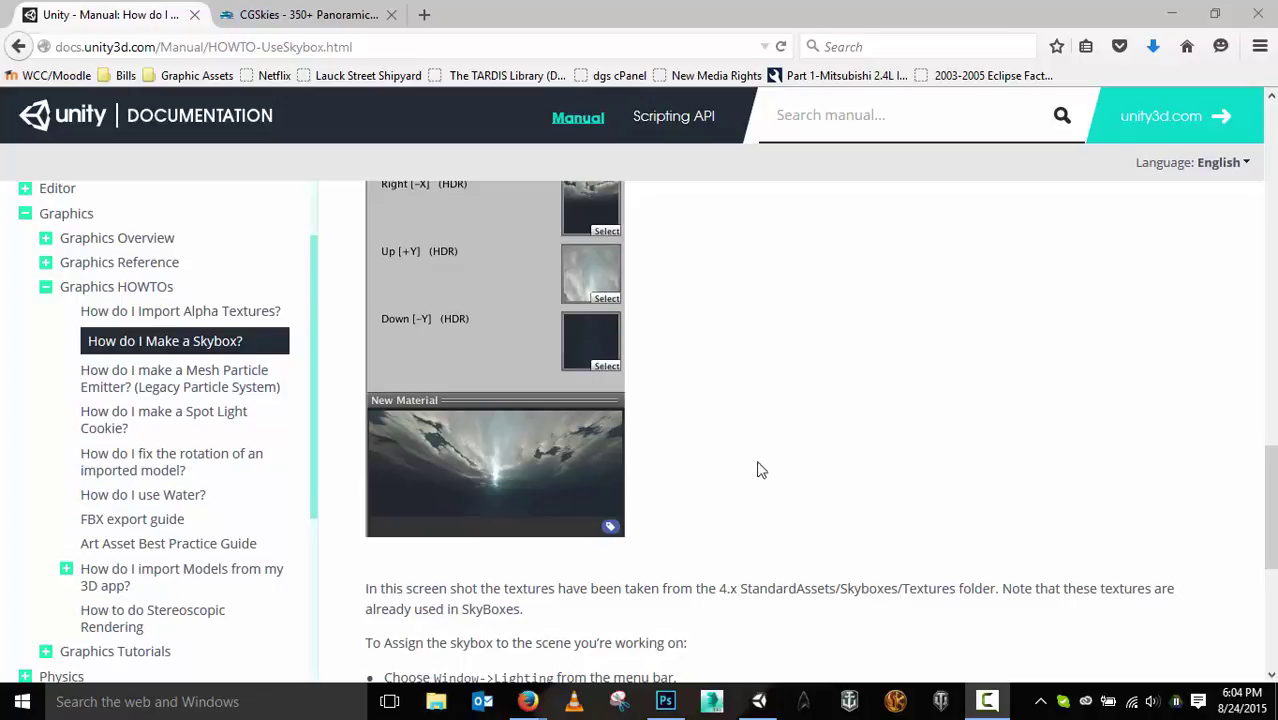
pyautogui.scroll(-2, 766, 467)
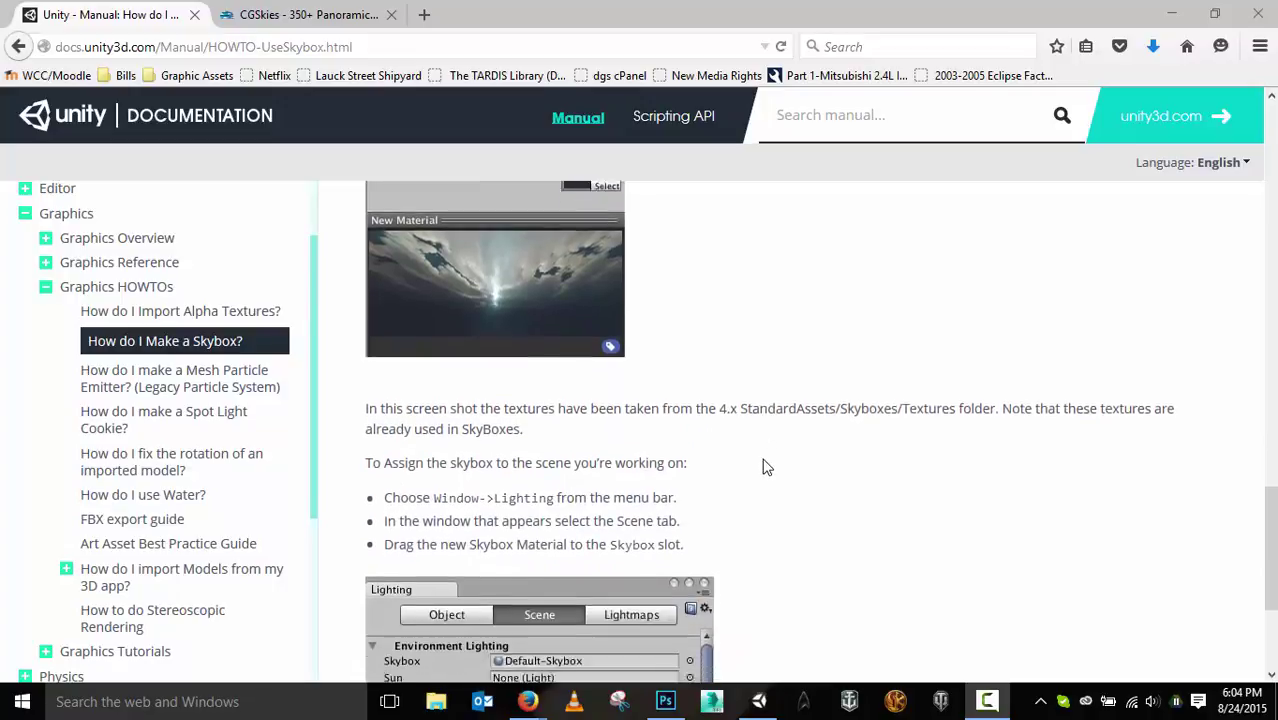
pyautogui.scroll(-2, 764, 466)
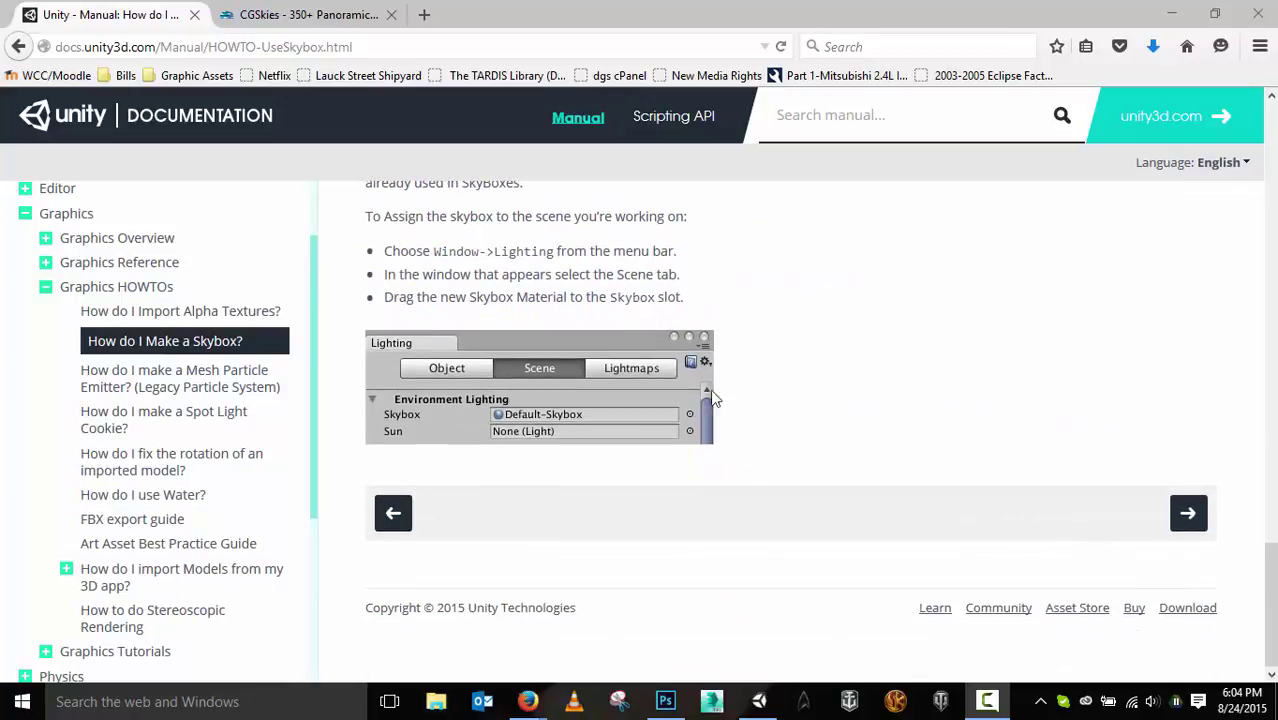
pyautogui.scroll(10, 806, 406)
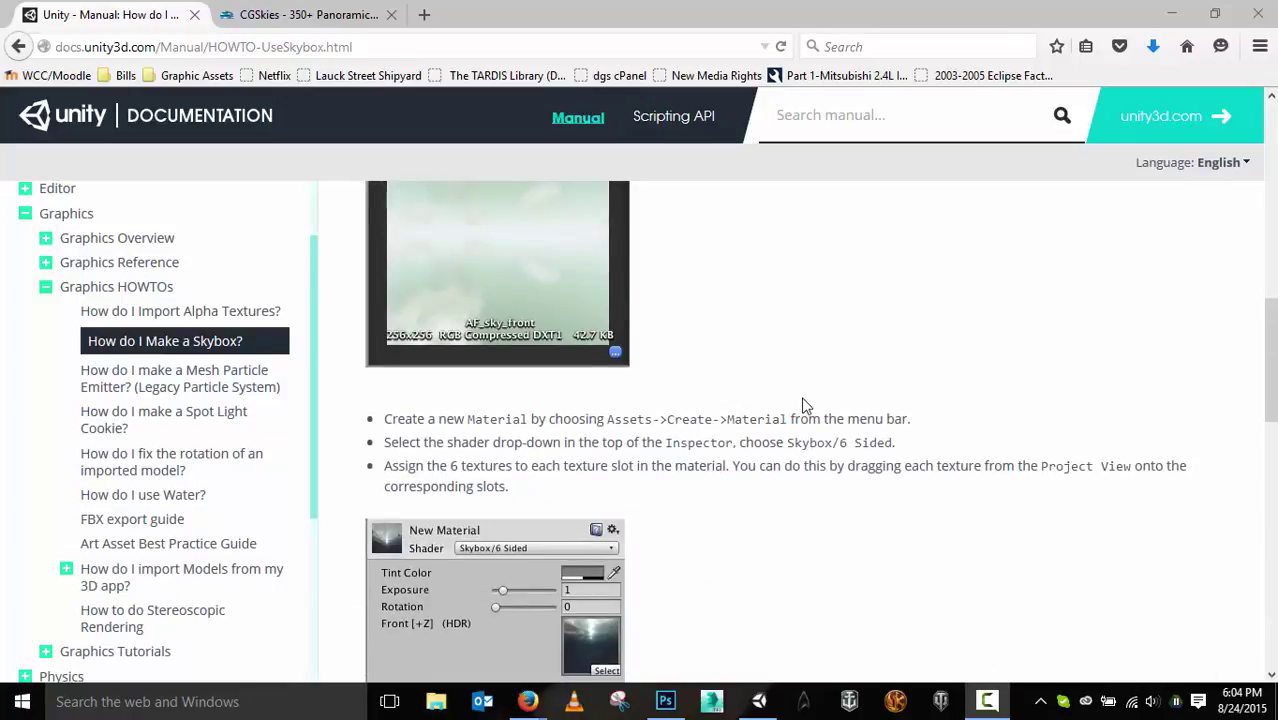
pyautogui.scroll(6, 806, 406)
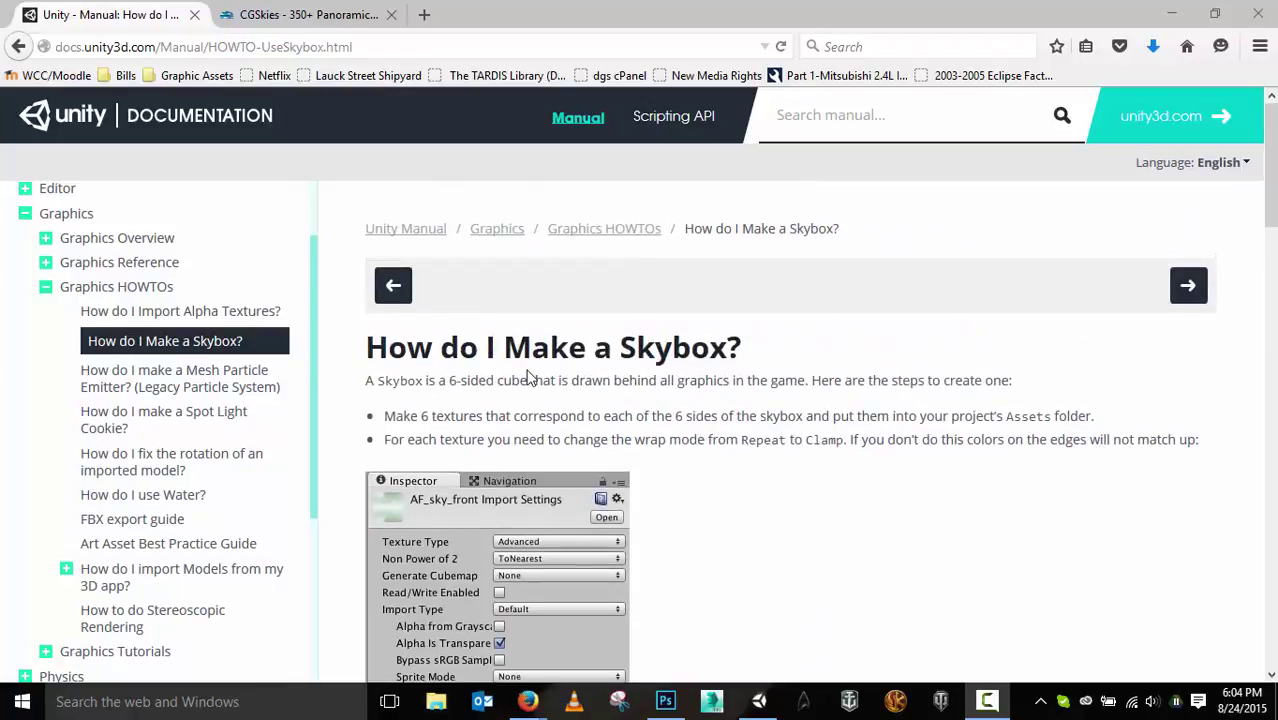
# Step: Switch to the CGSkies site, skim its home page, and briefly check the Unity scene
pyautogui.click(250, 16)
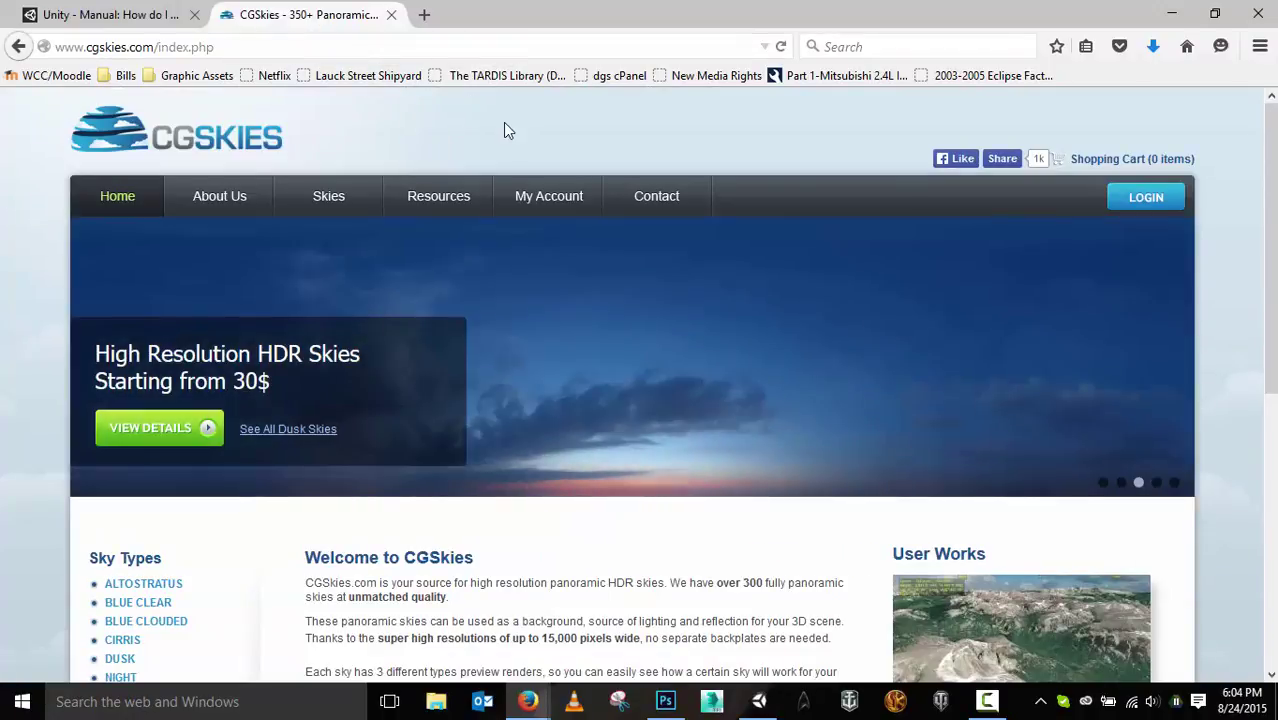
pyautogui.scroll(-3, 503, 125)
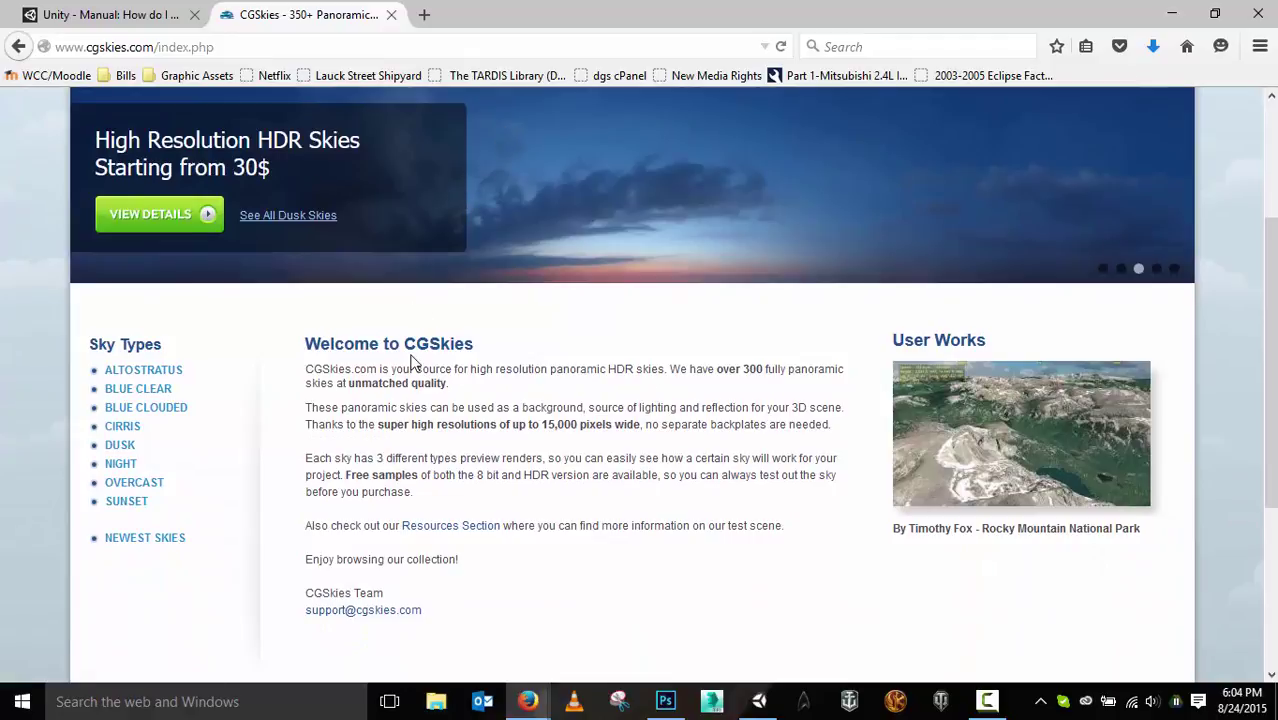
pyautogui.scroll(3, 414, 362)
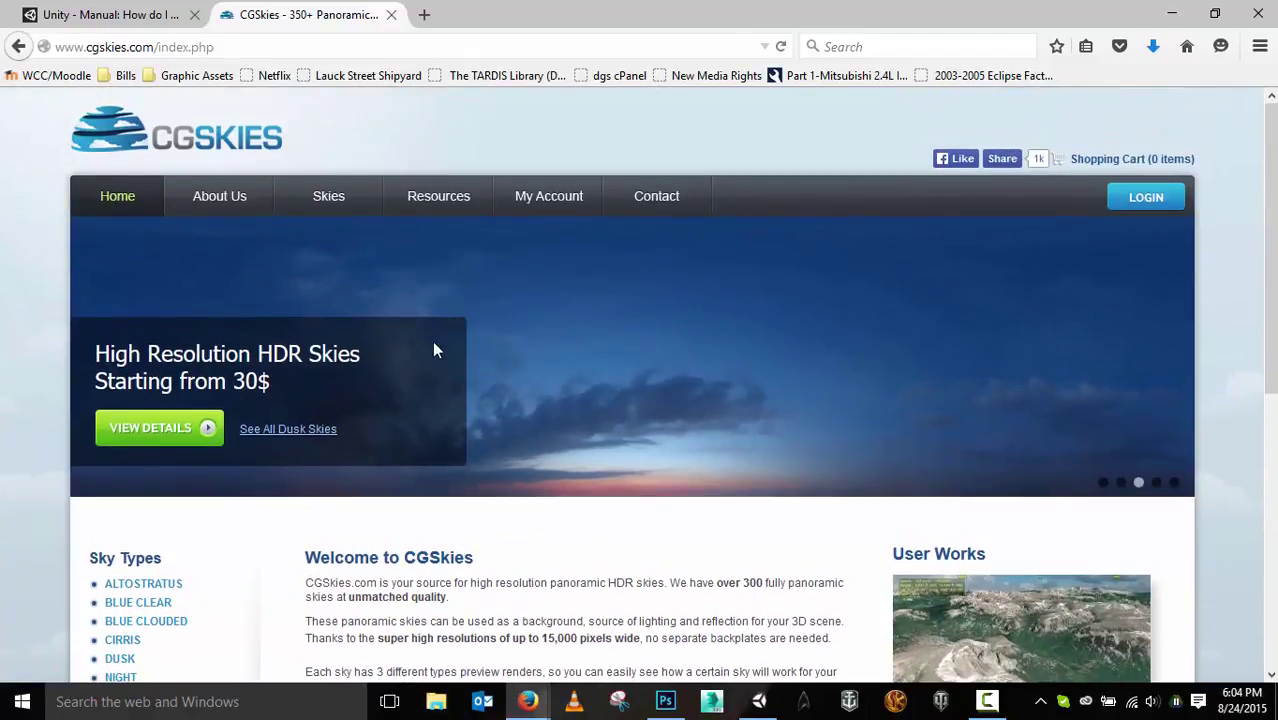
pyautogui.scroll(-7, 322, 482)
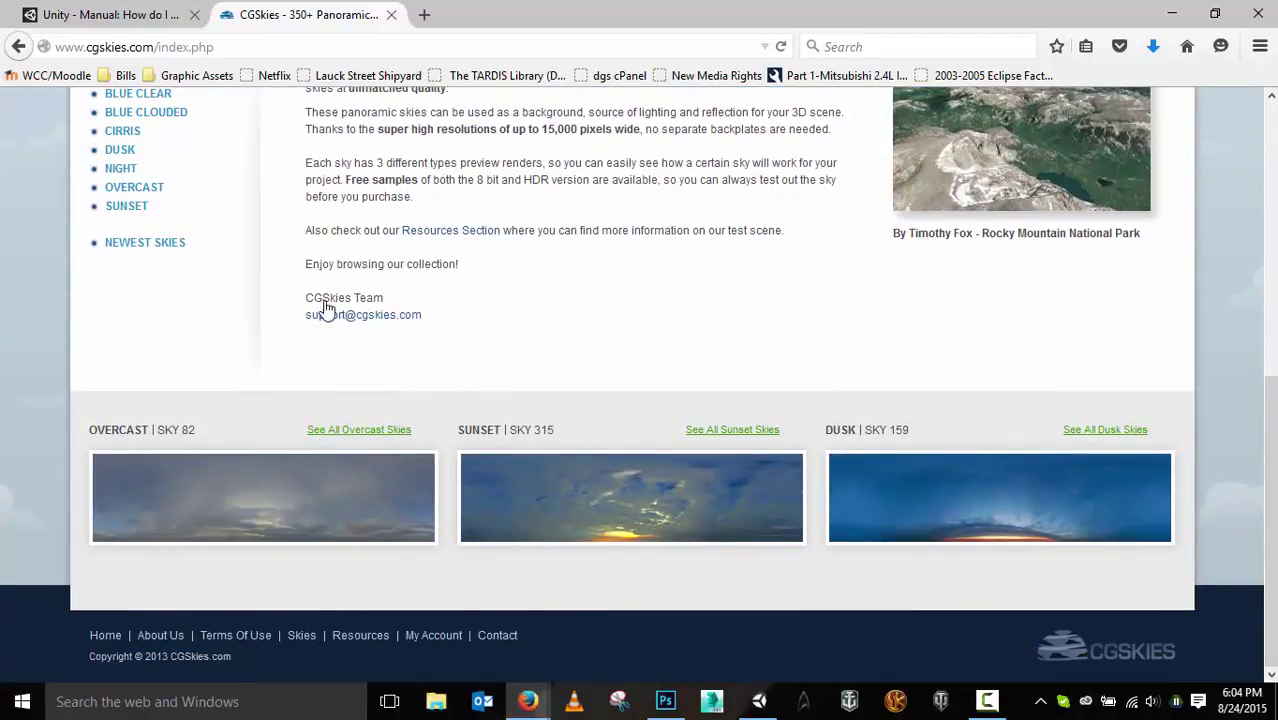
pyautogui.click(759, 701)
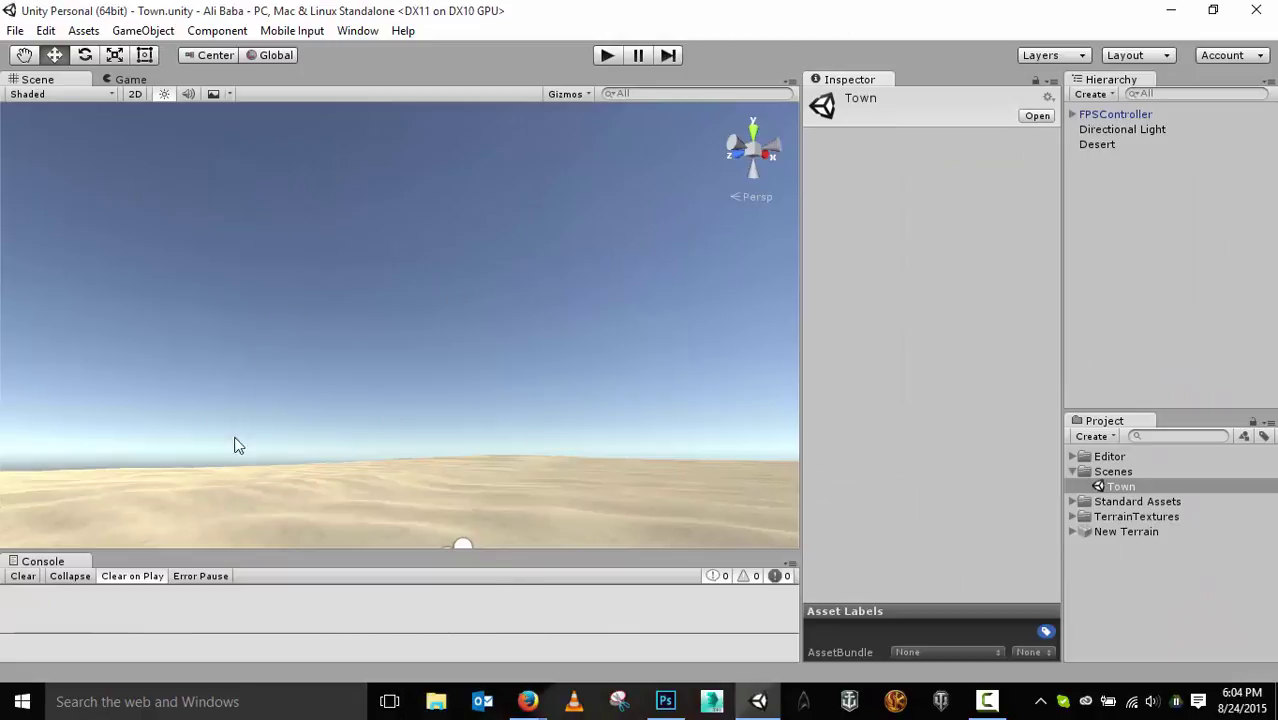
pyautogui.click(1171, 10)
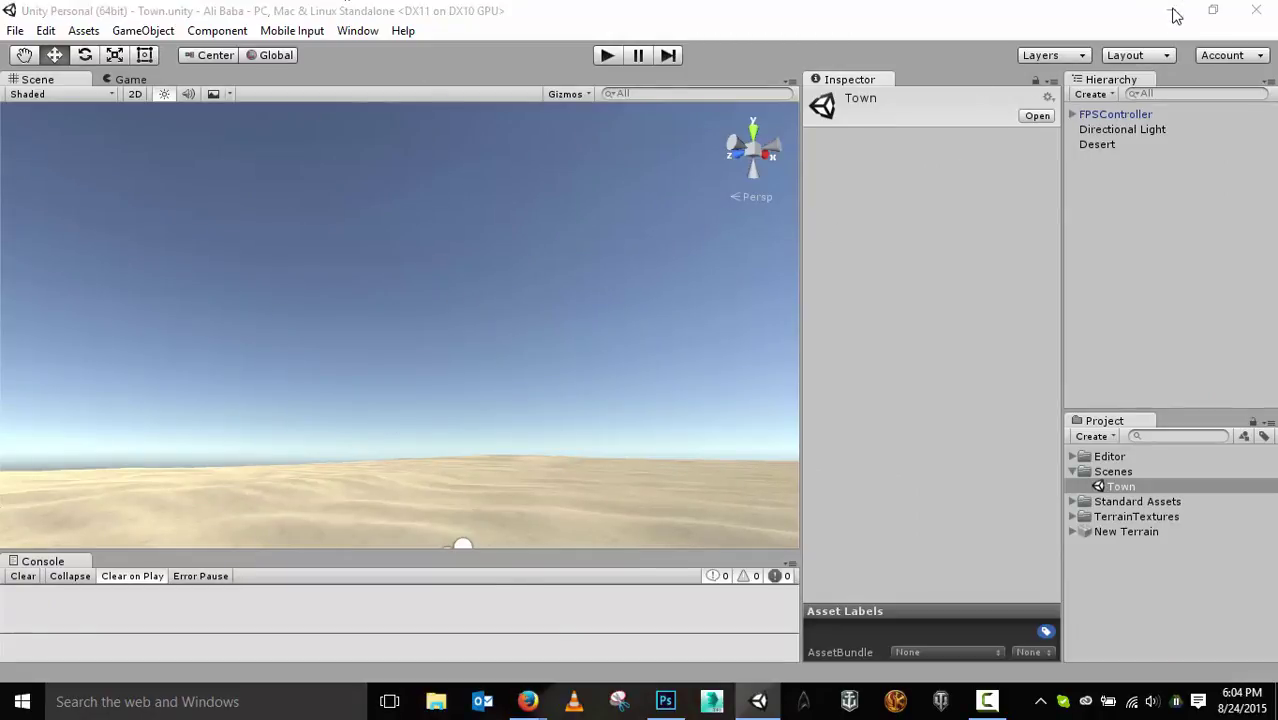
# Step: Open the DUSK sky category and scroll through its panorama thumbnails
pyautogui.scroll(2, 571, 343)
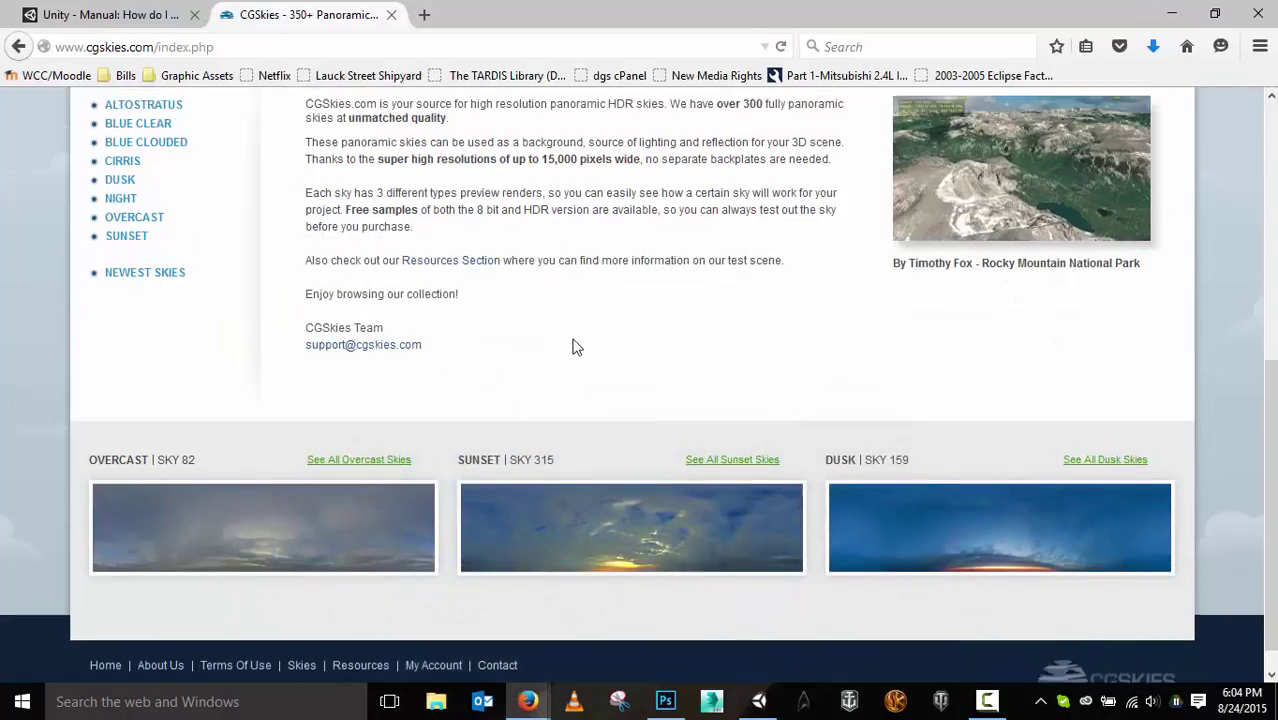
pyautogui.click(120, 257)
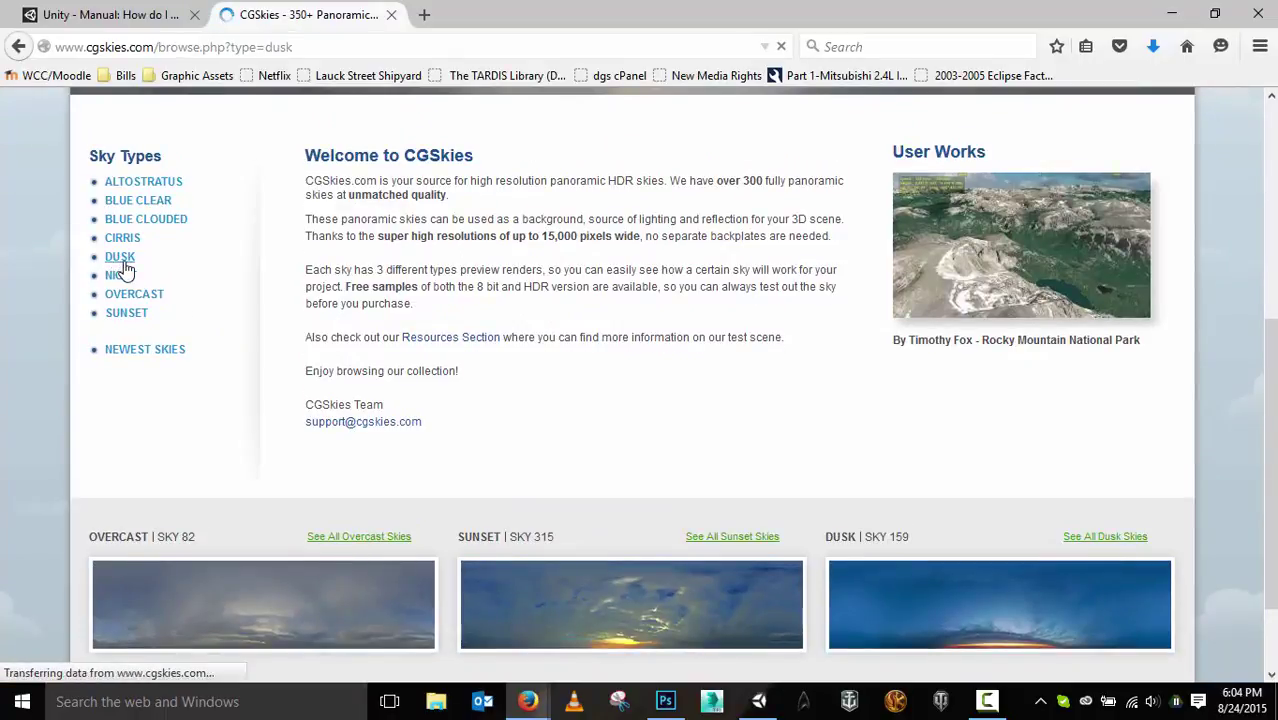
pyautogui.scroll(-5, 643, 290)
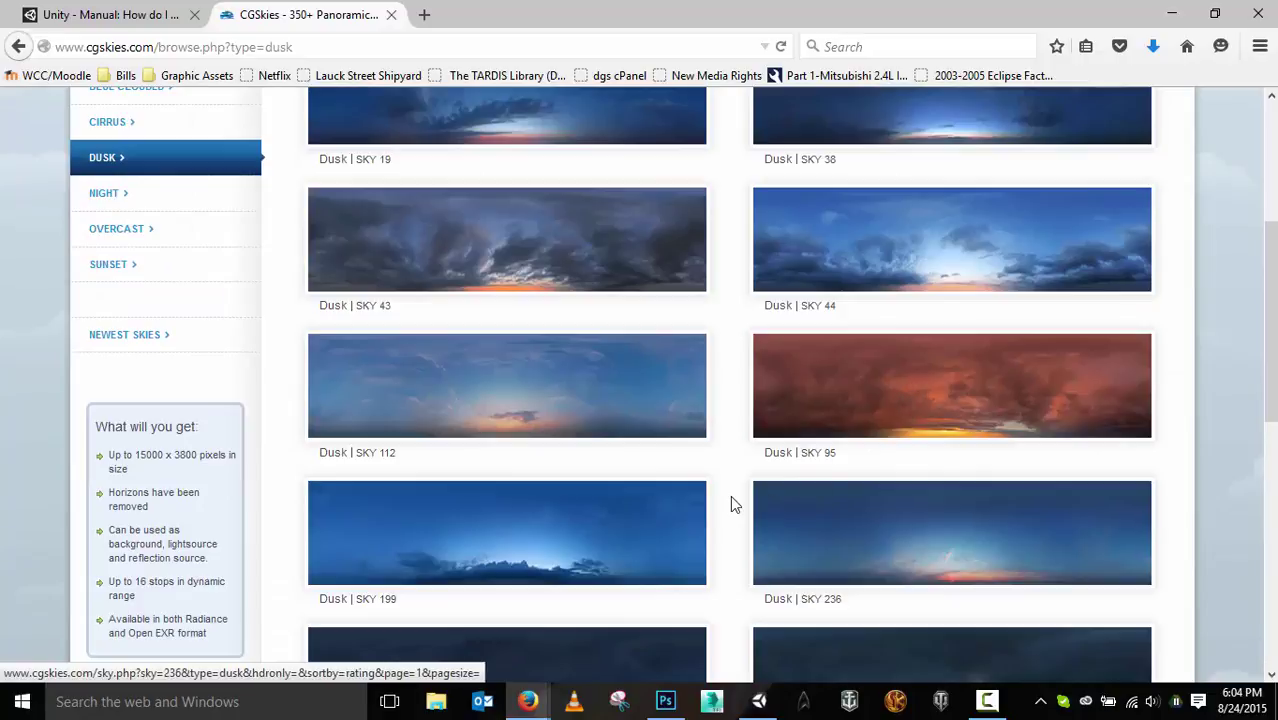
pyautogui.scroll(-6, 730, 500)
pyautogui.scroll(-4, 730, 495)
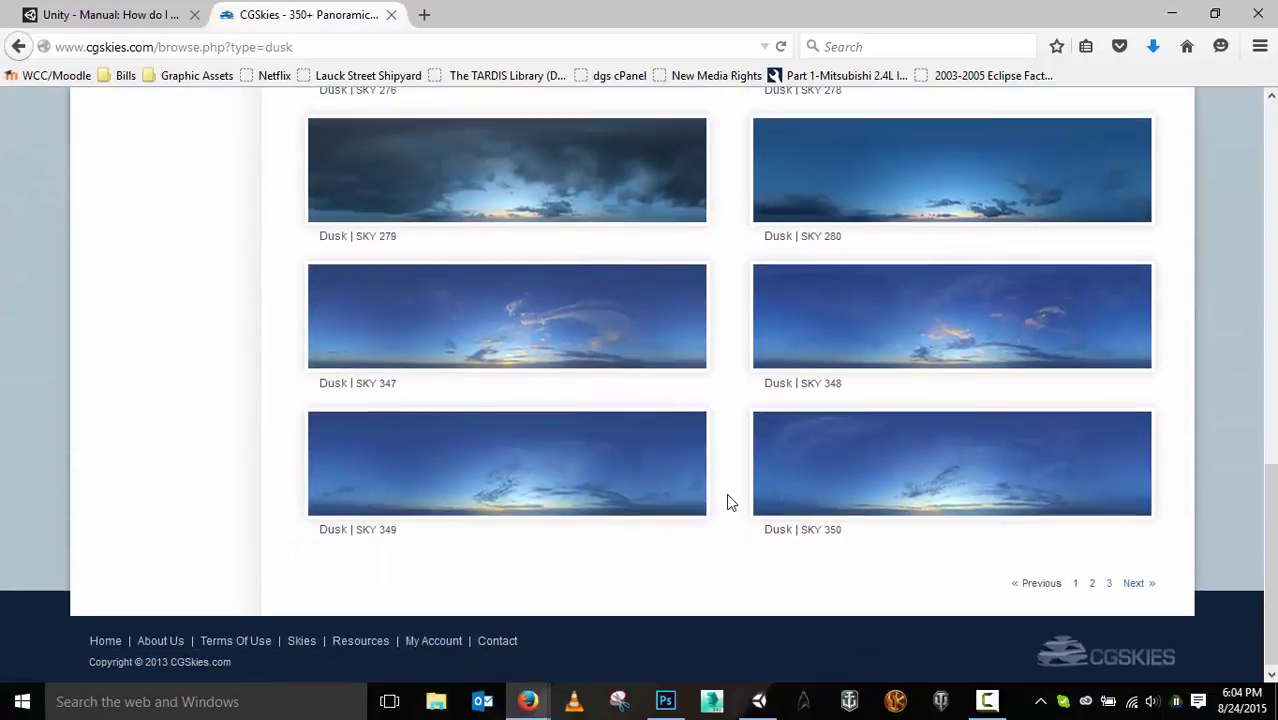
pyautogui.scroll(10, 728, 490)
# Step: Open the Sky 95 page and save its free JPG sample, CGSkies_0095_free.jpg
pyautogui.click(970, 386)
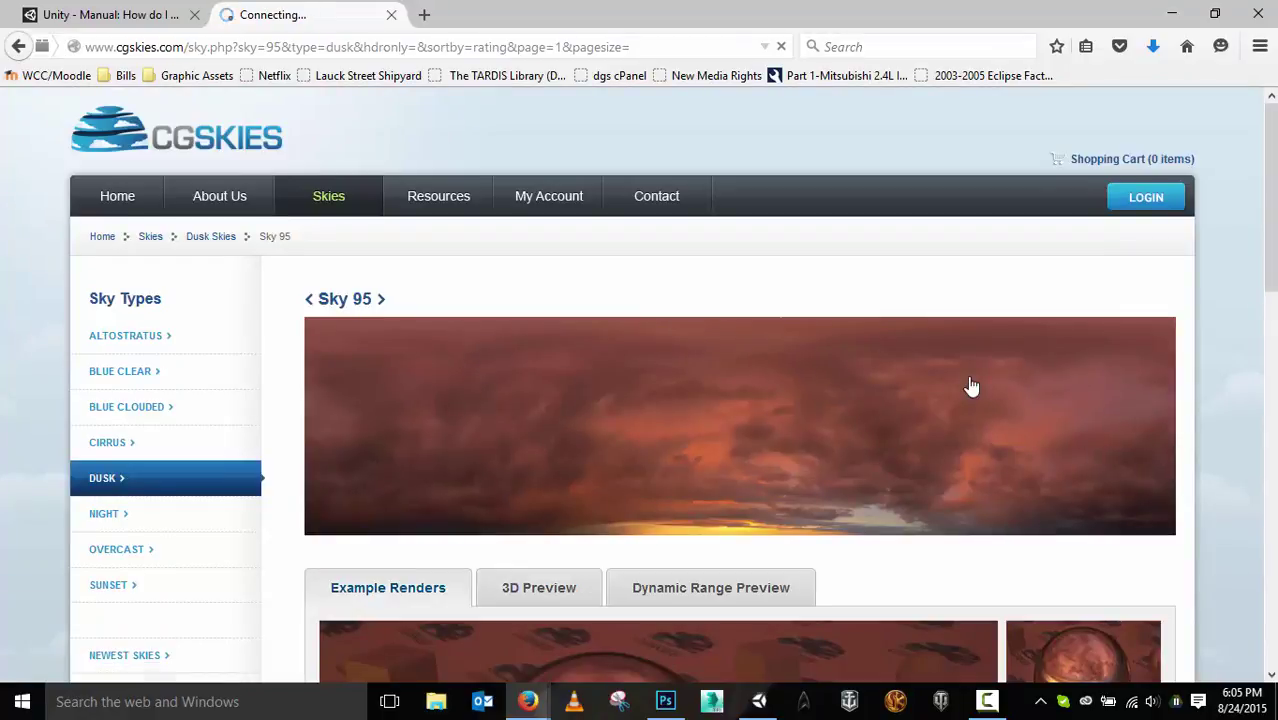
pyautogui.scroll(-3, 785, 263)
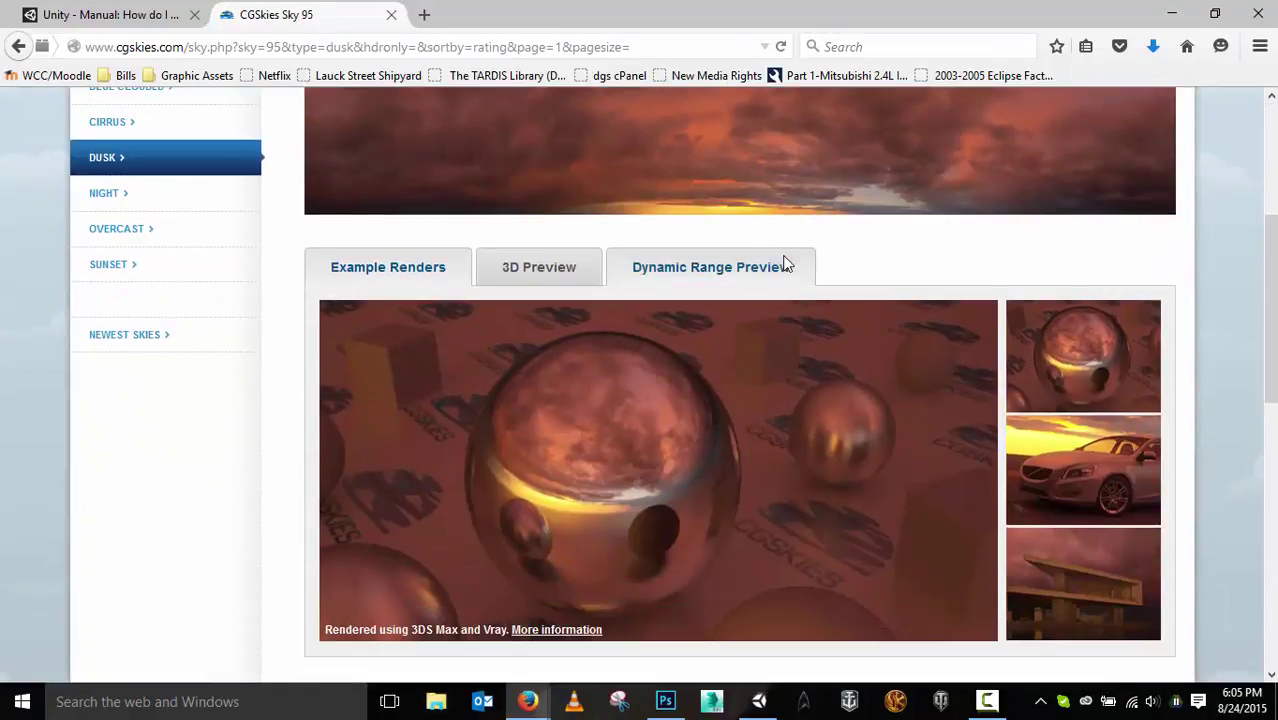
pyautogui.scroll(-4, 683, 222)
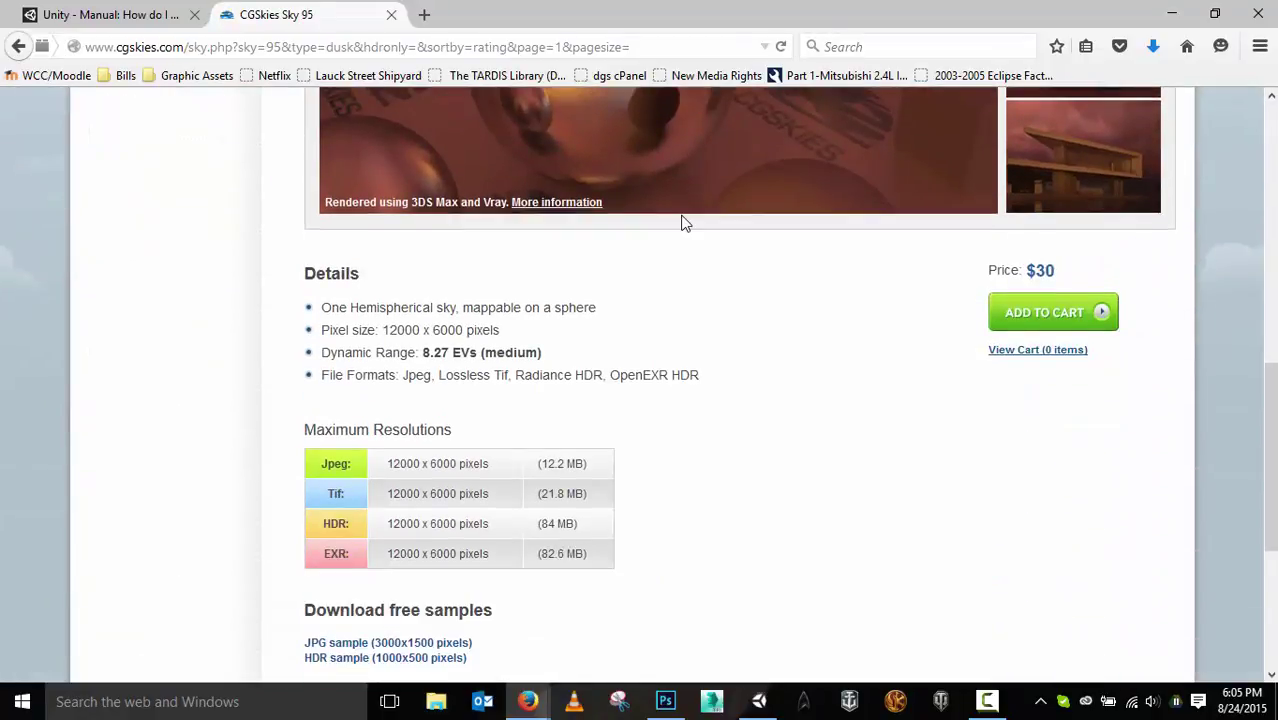
pyautogui.scroll(-2, 739, 297)
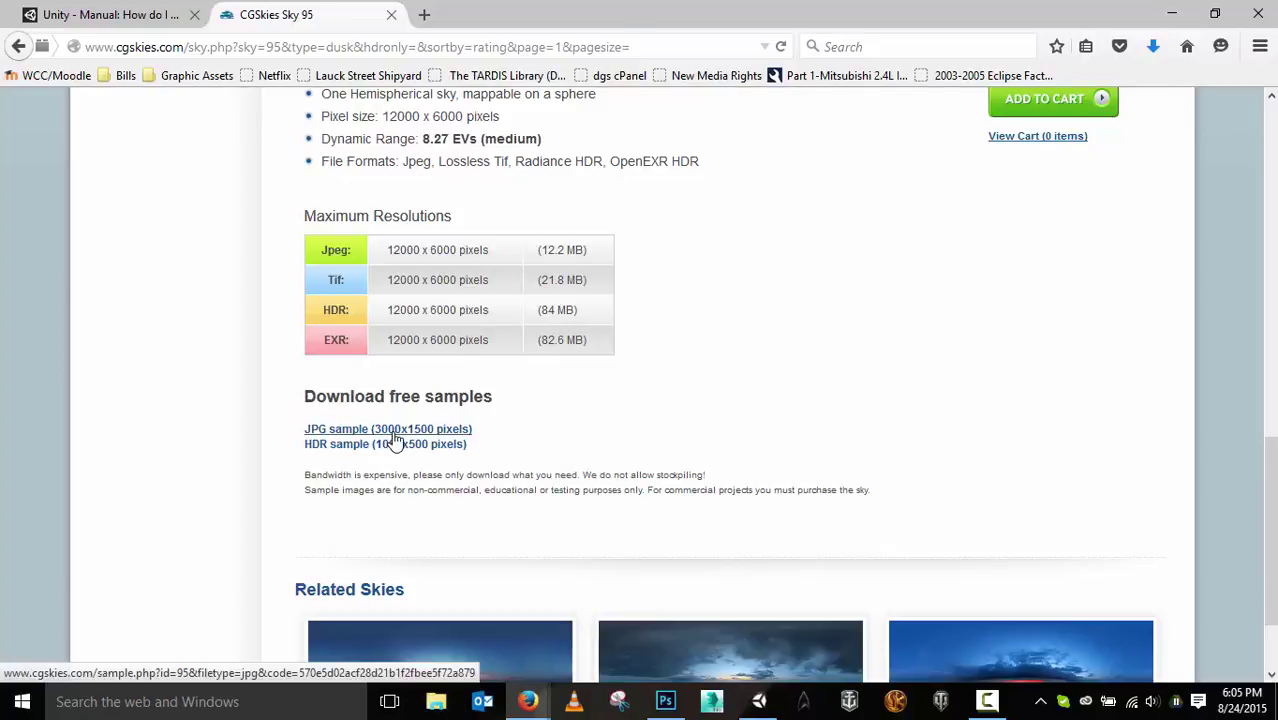
pyautogui.click(395, 435)
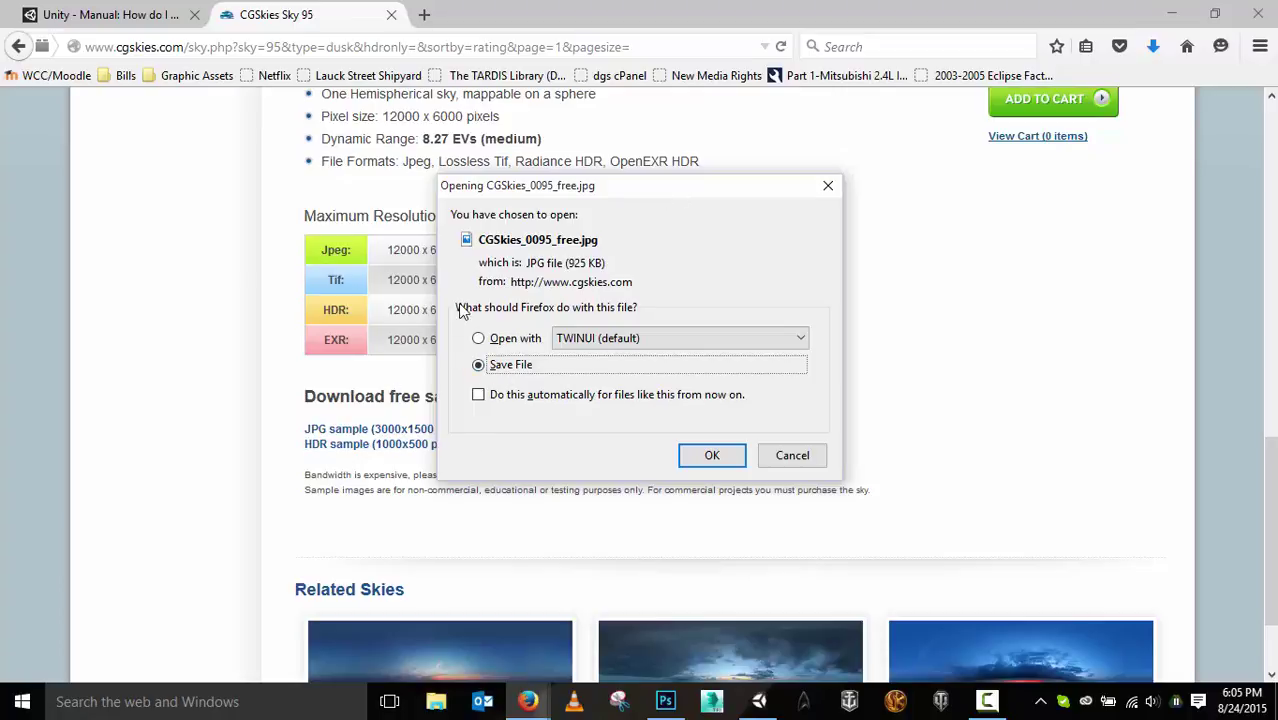
pyautogui.click(714, 460)
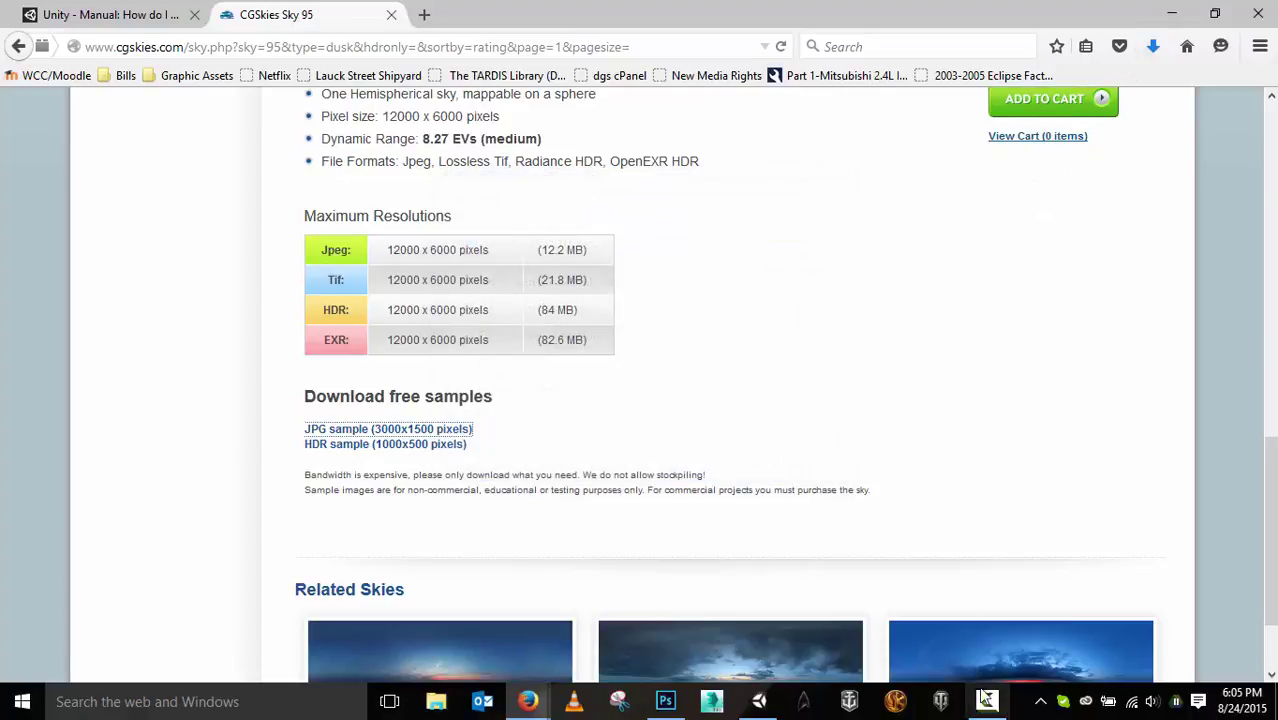
# Step: Return to the Unity editor and start adding a new folder to the project assets
pyautogui.click(758, 702)
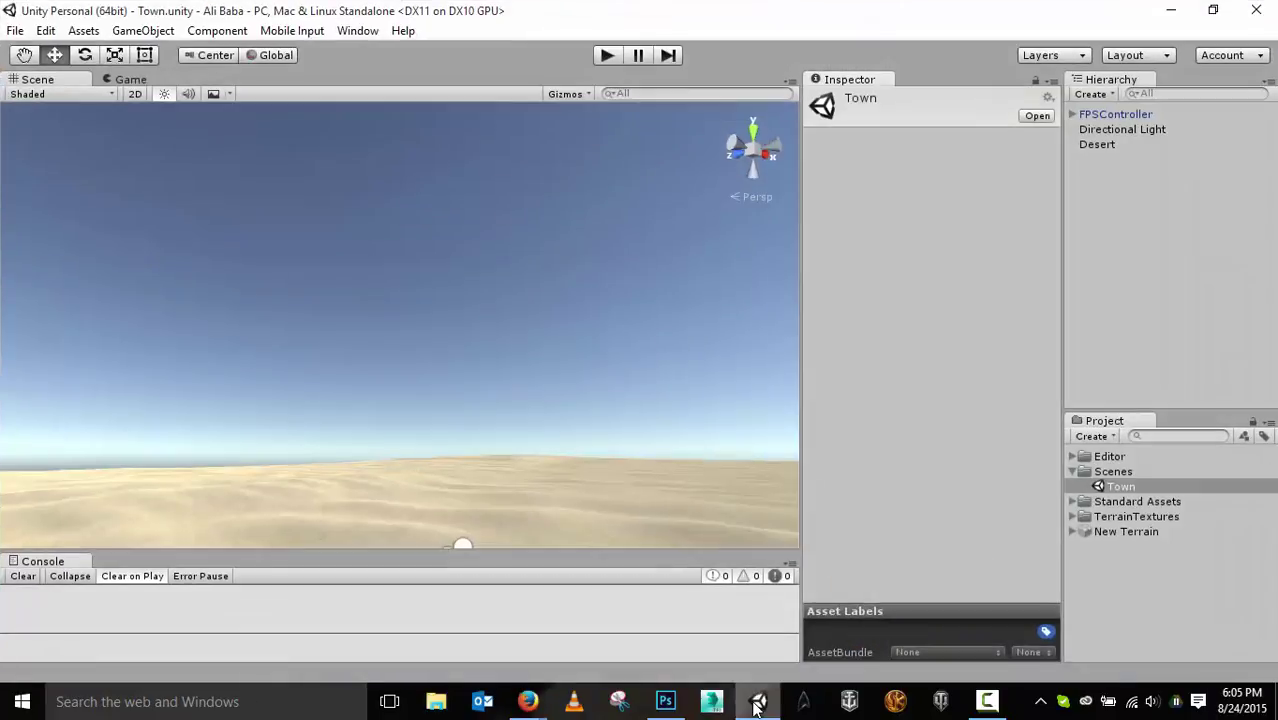
pyautogui.click(1102, 576)
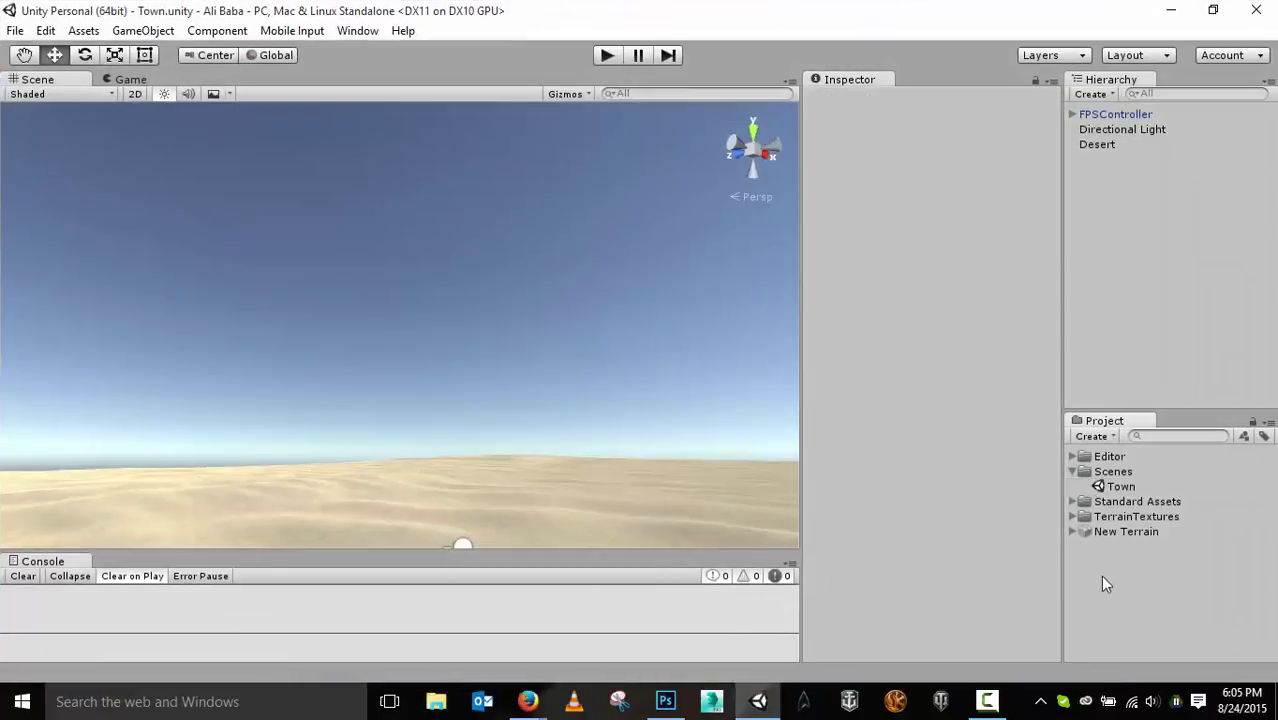
pyautogui.click(1101, 436)
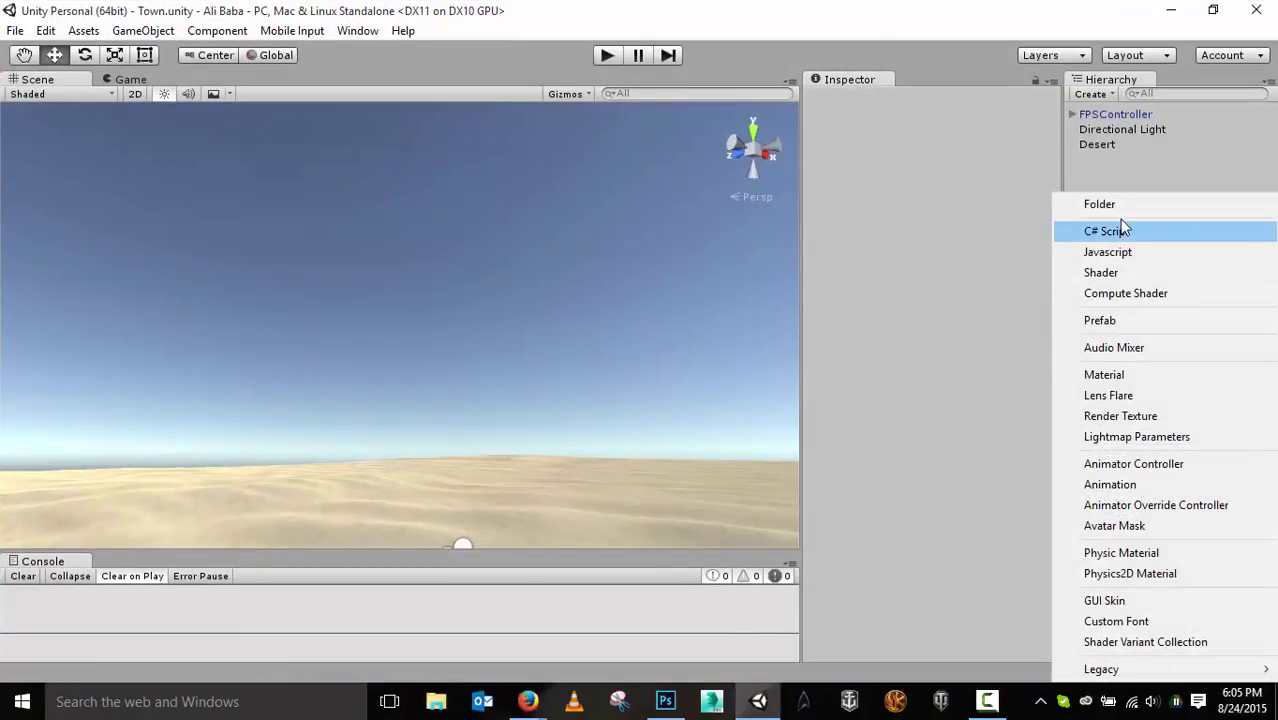
# Step: Create an Assets folder named Sky and drag the downloaded sky image into it
pyautogui.click(1120, 206)
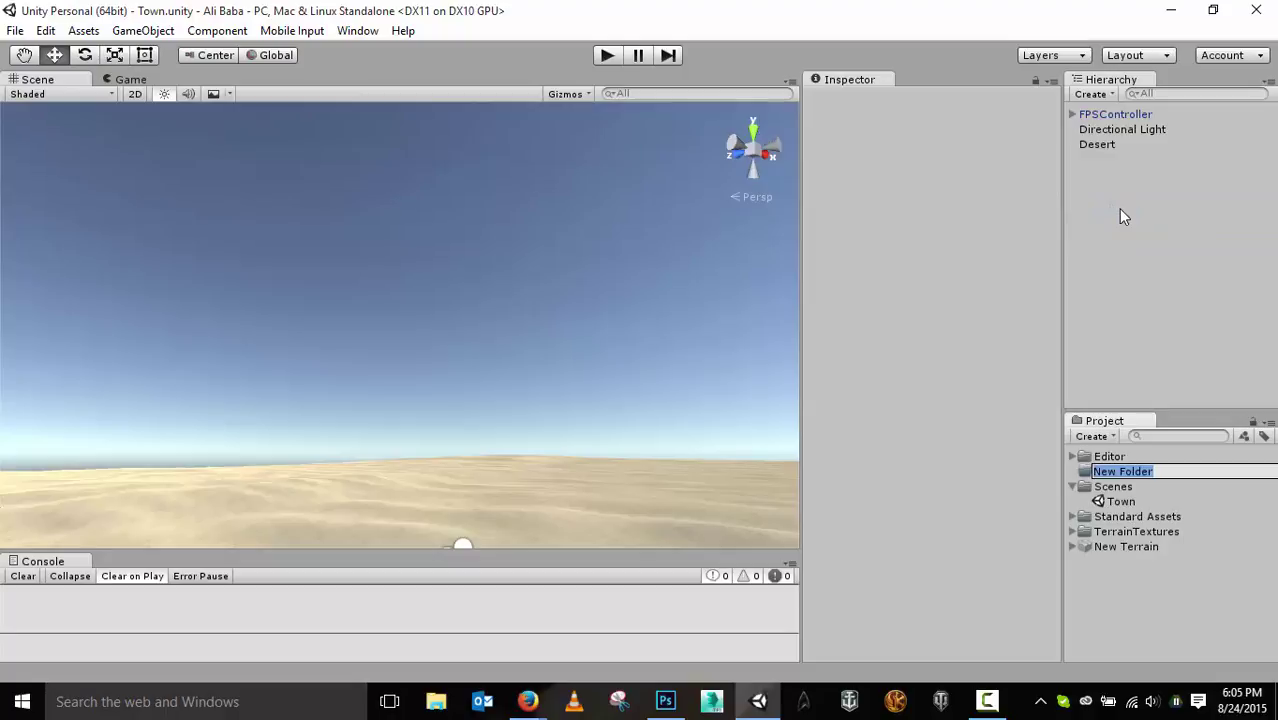
pyautogui.write('Sky')
pyautogui.press('Return')
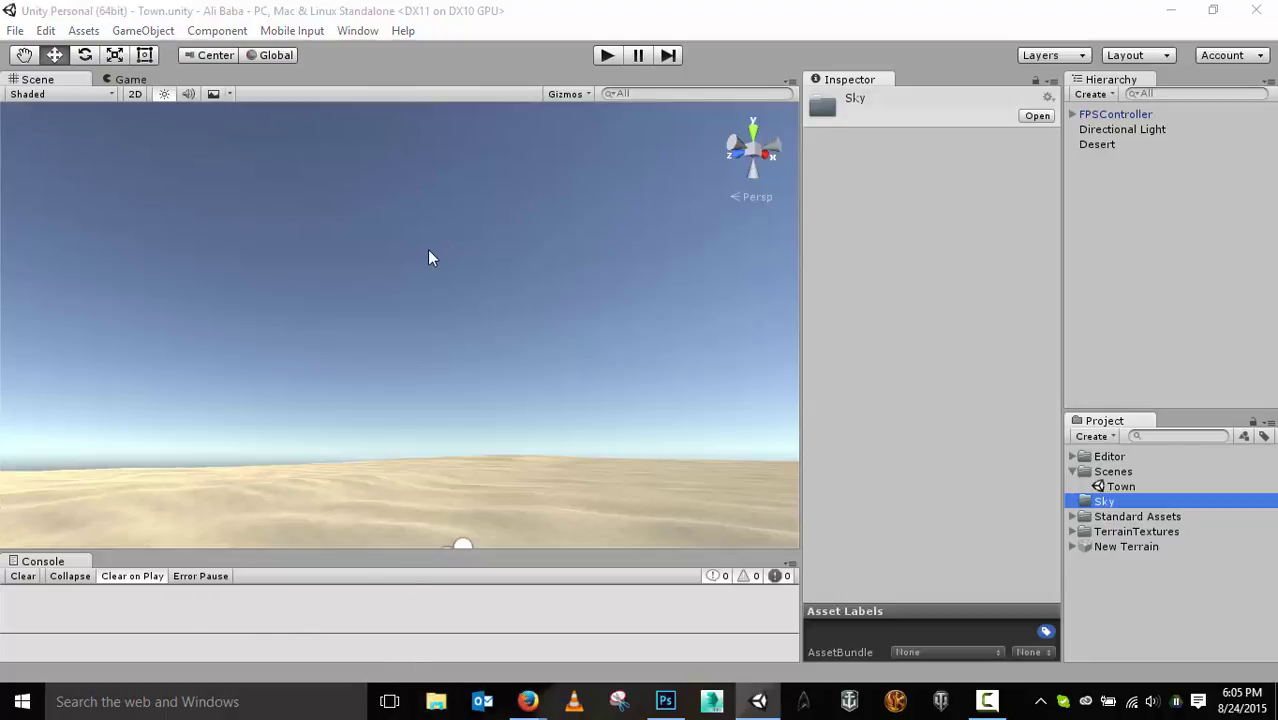
pyautogui.moveTo(1088, 502); pyautogui.dragTo(1105, 508)
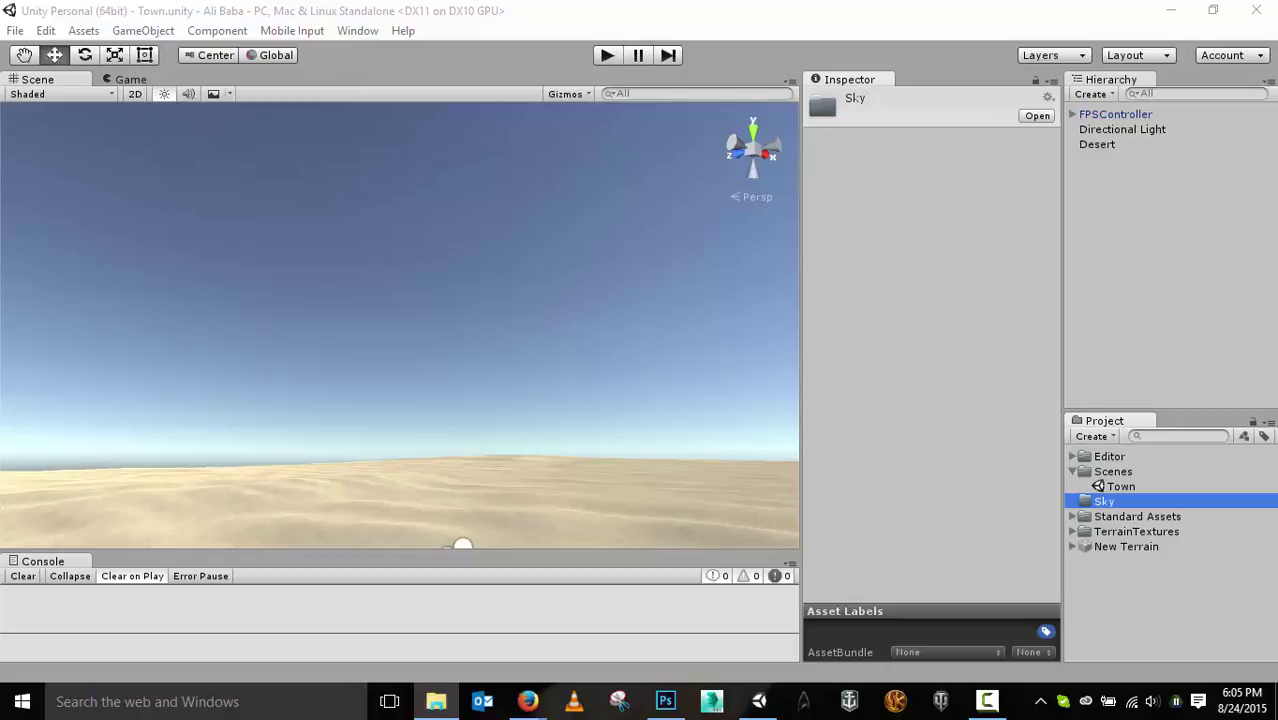
pyautogui.moveTo(585, 463); pyautogui.dragTo(1115, 504)
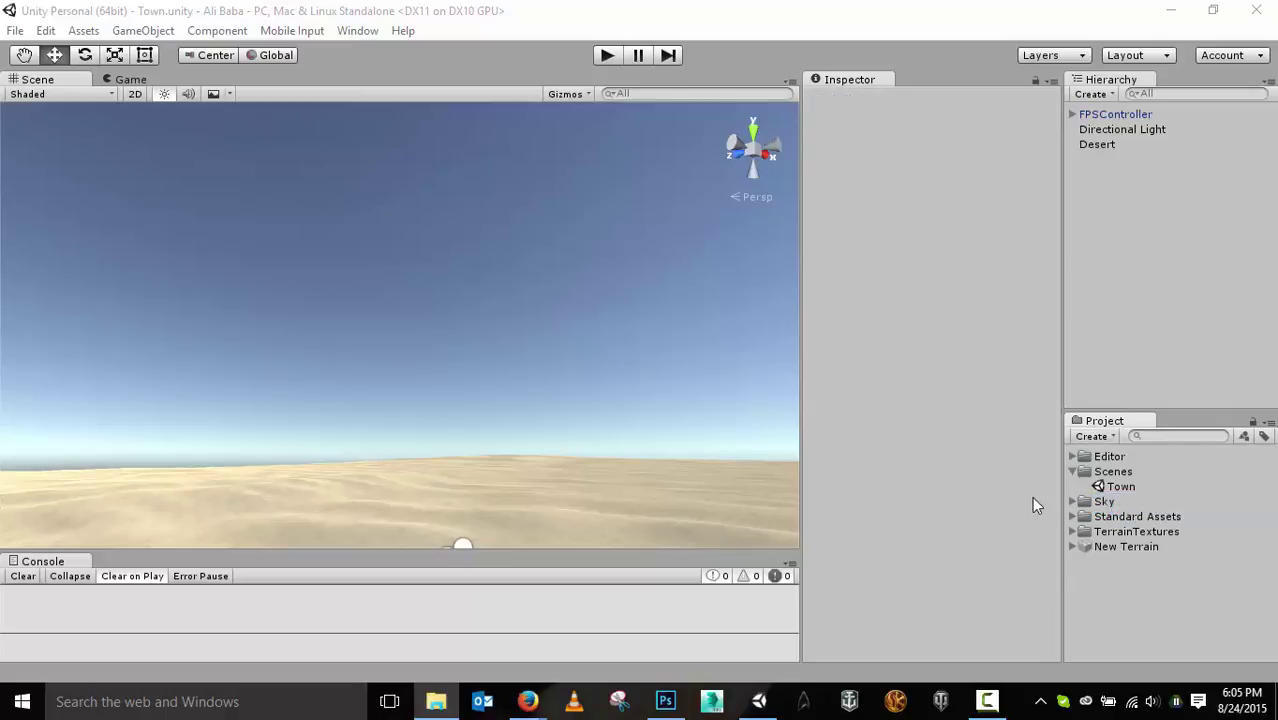
# Step: Set CGSkies_0095_free to Texture Type Cubemap with Latitude-Longitude Layout mapping, and apply
pyautogui.click(1073, 502)
pyautogui.click(1147, 517)
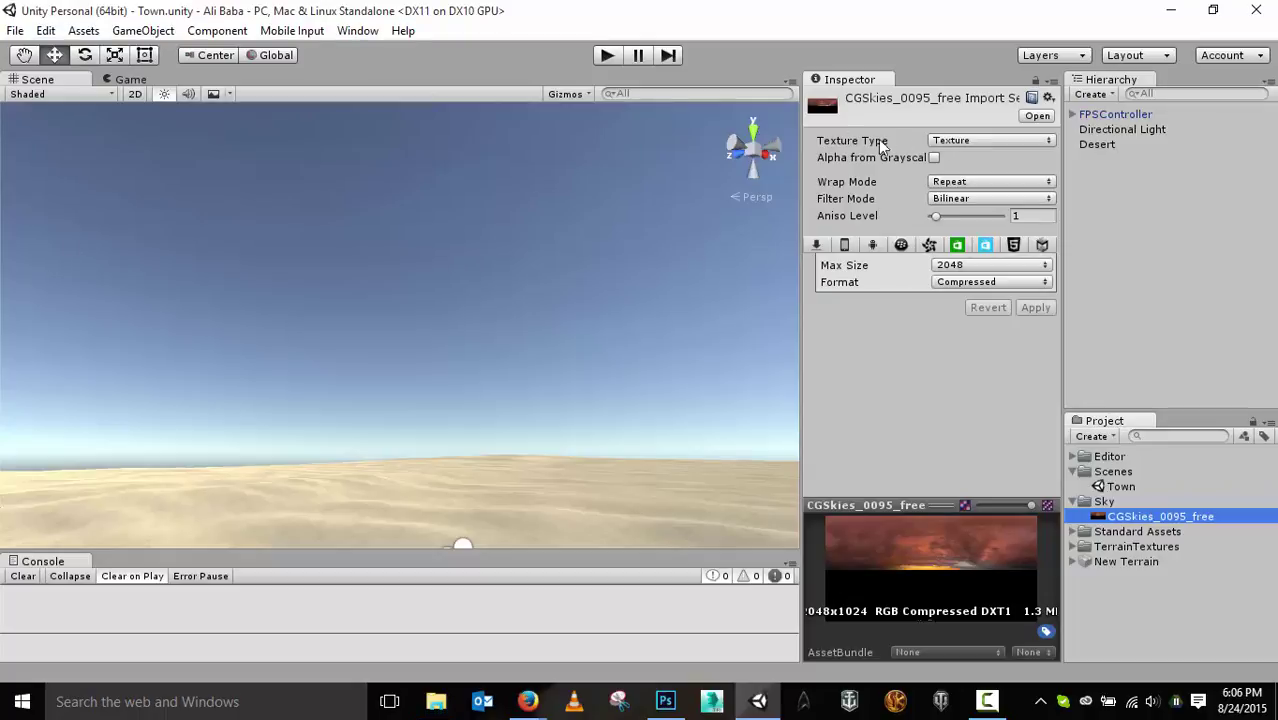
pyautogui.click(963, 142)
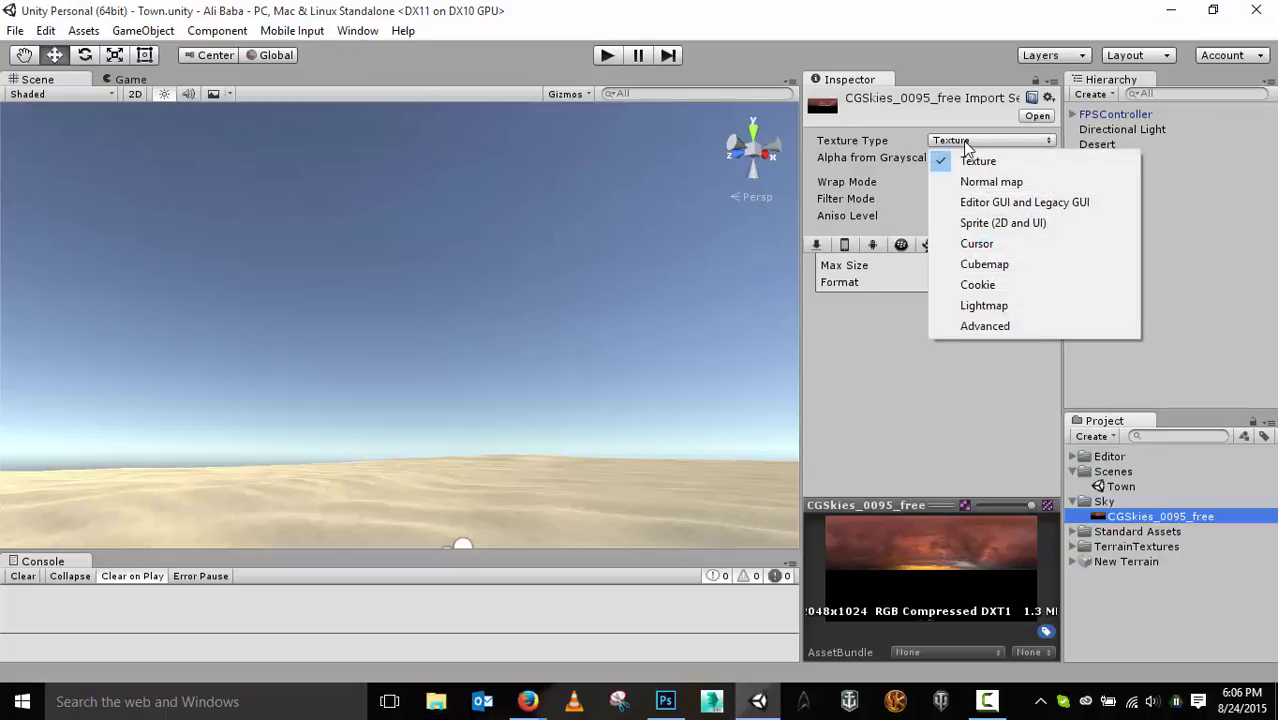
pyautogui.click(985, 264)
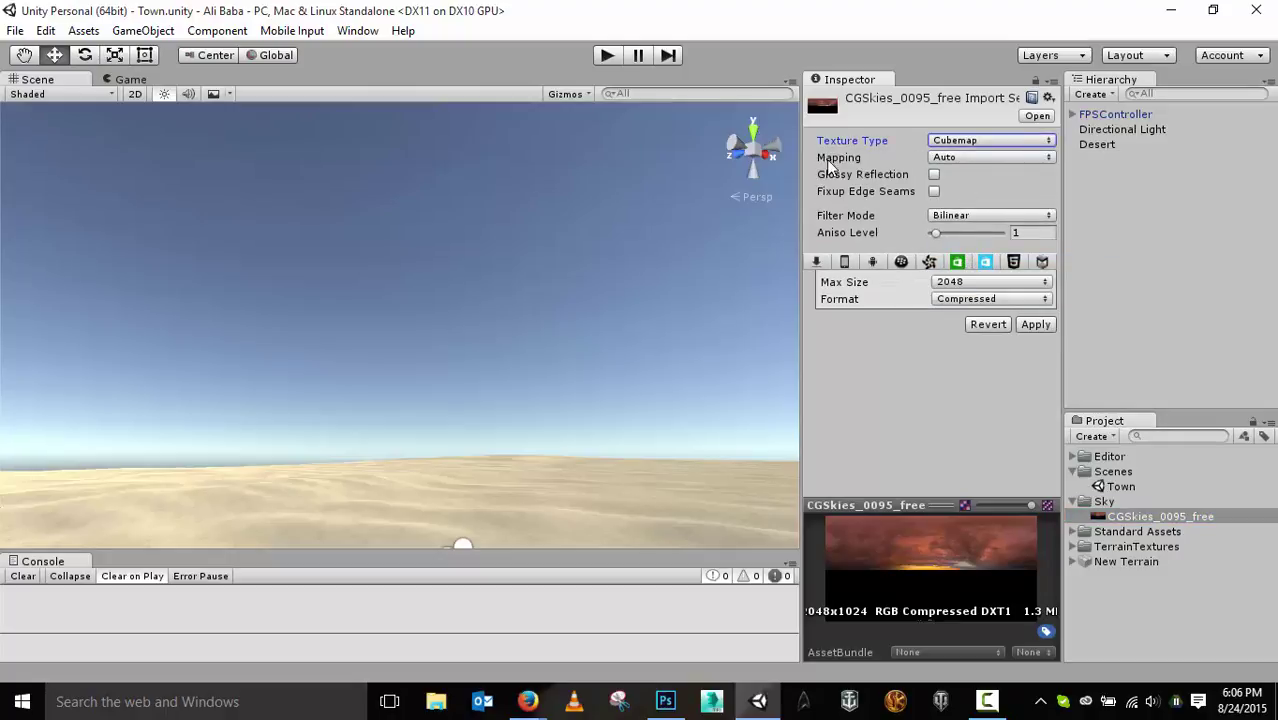
pyautogui.click(935, 160)
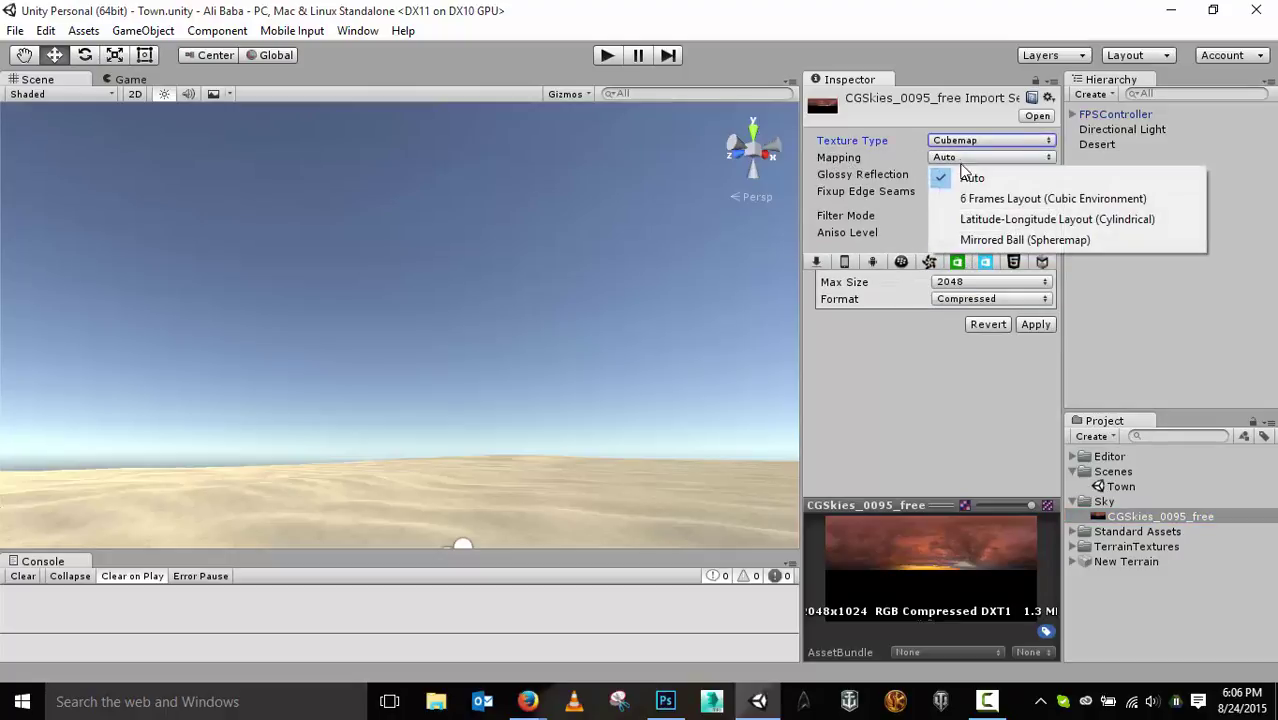
pyautogui.click(1136, 222)
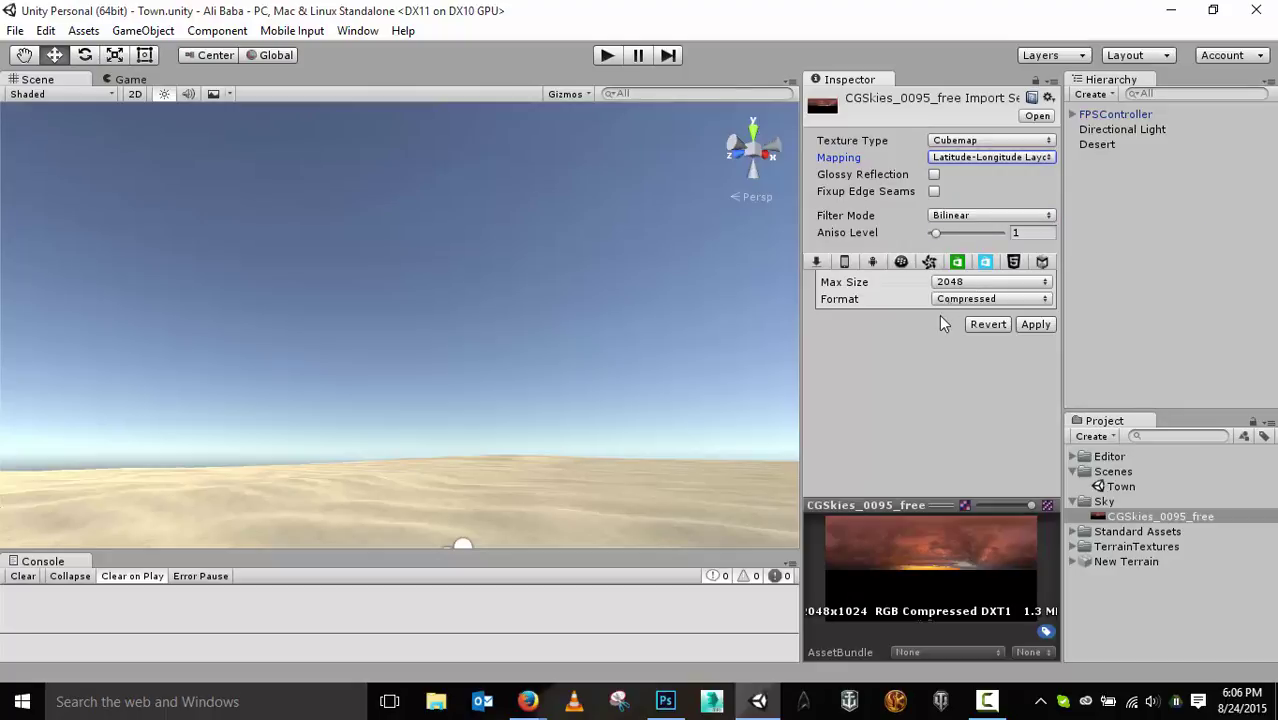
pyautogui.click(1036, 324)
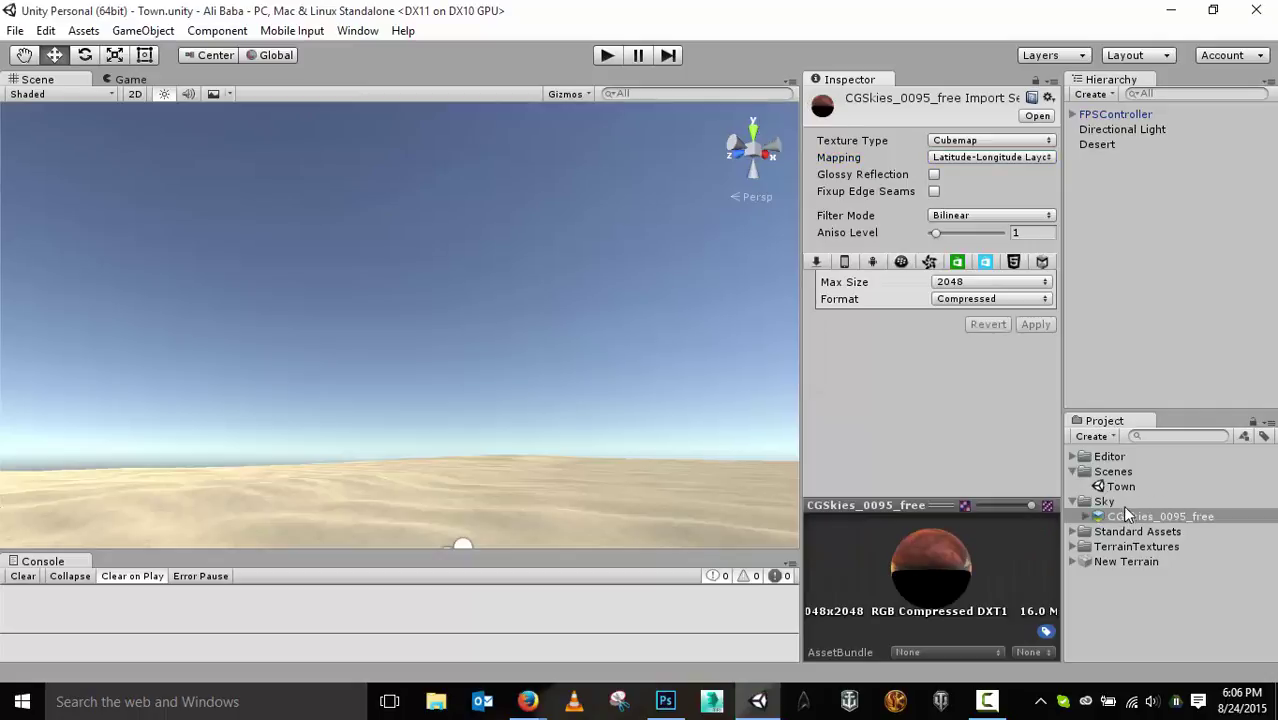
# Step: In the Sky folder, create a material and name it Mars Sky
pyautogui.click(1122, 503)
pyautogui.click(1105, 436)
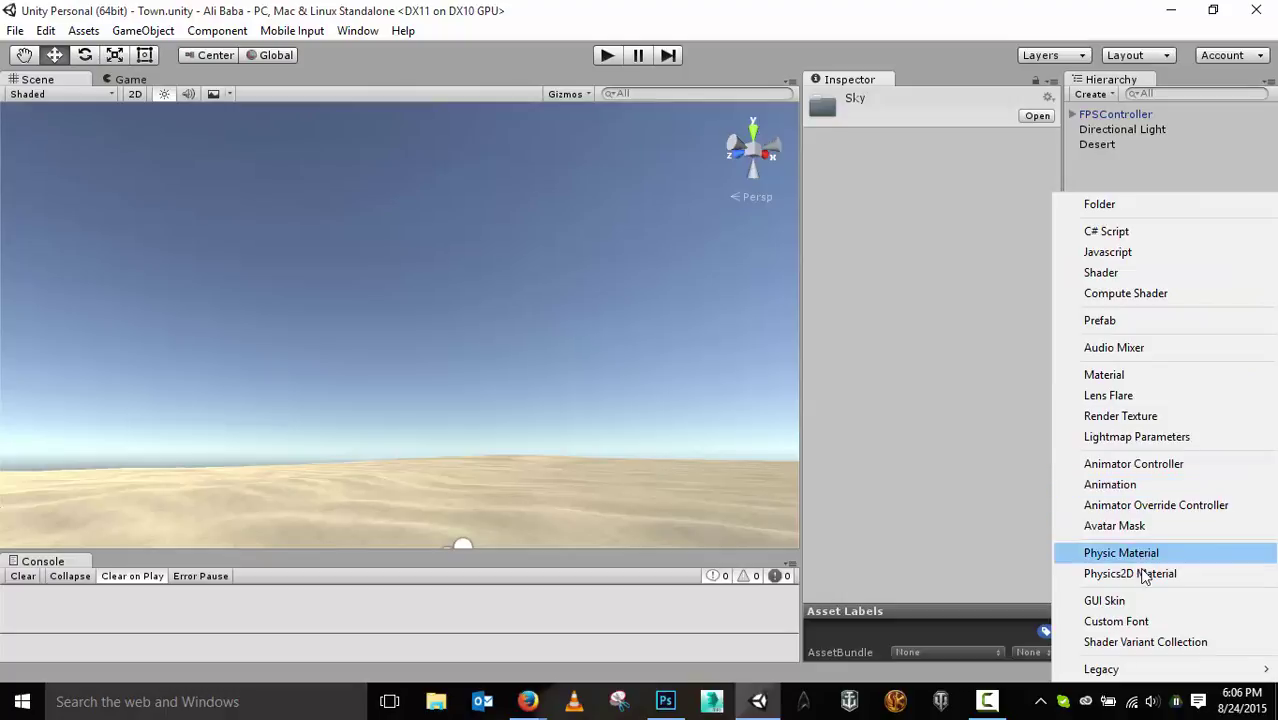
pyautogui.click(1120, 375)
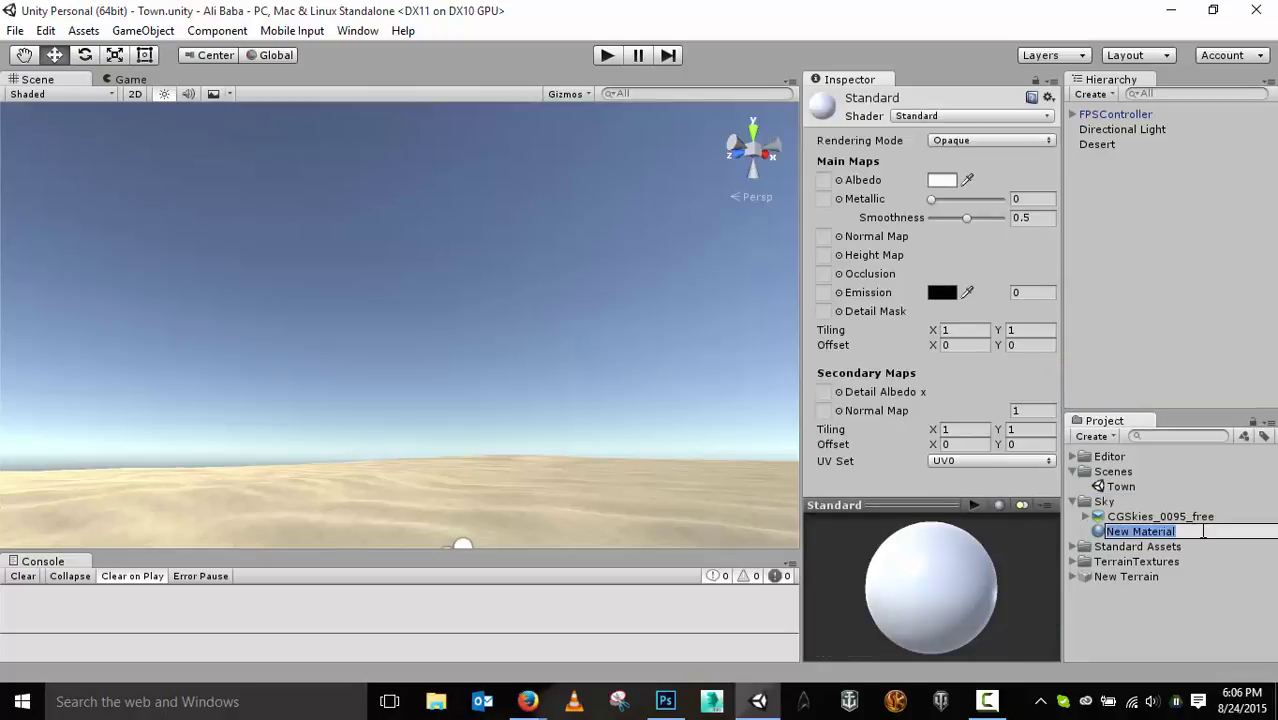
pyautogui.write('Mars Sky')
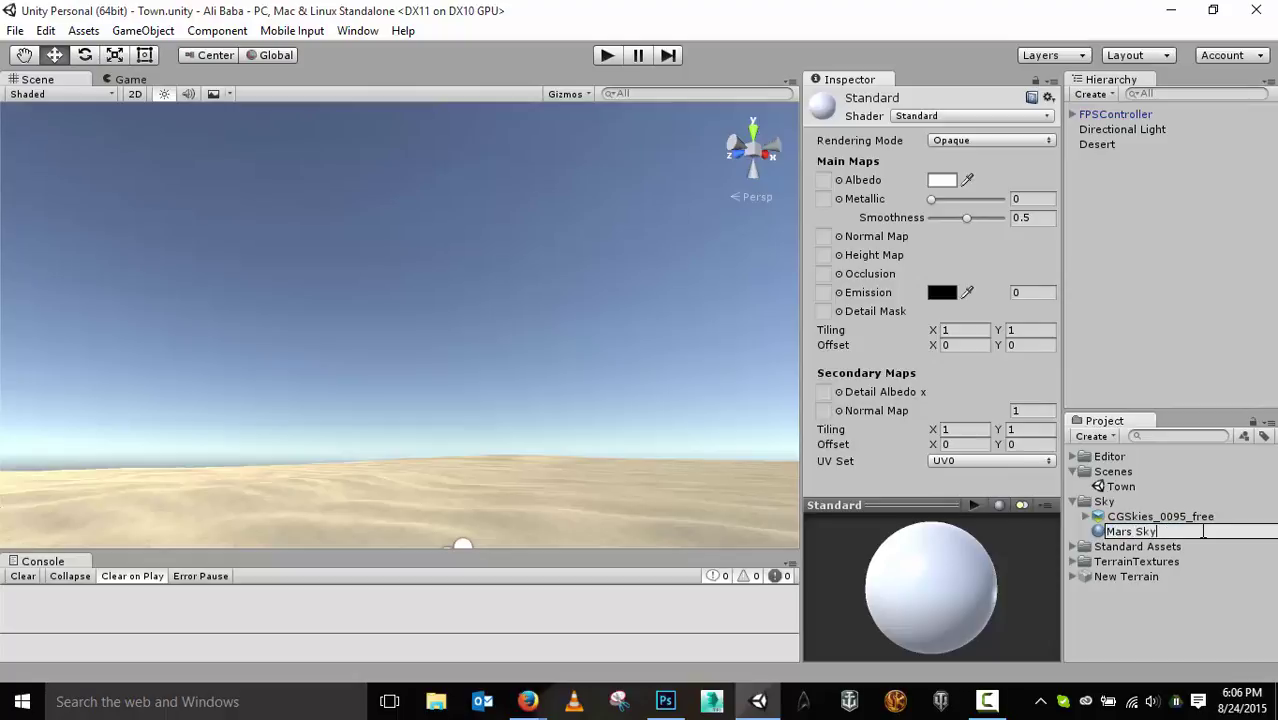
pyautogui.press('Return')
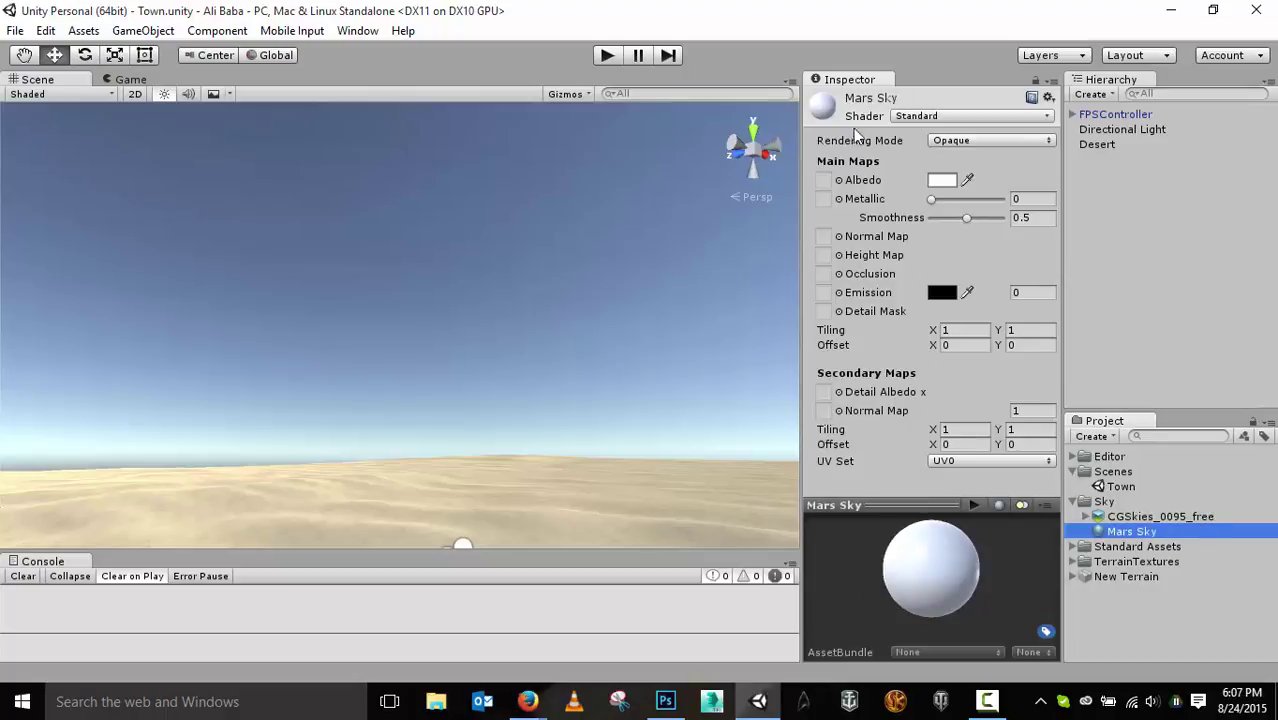
# Step: Switch Mars Sky to the Skybox/Cubemap shader and assign CGSkies_0095_free as its cubemap
pyautogui.click(921, 118)
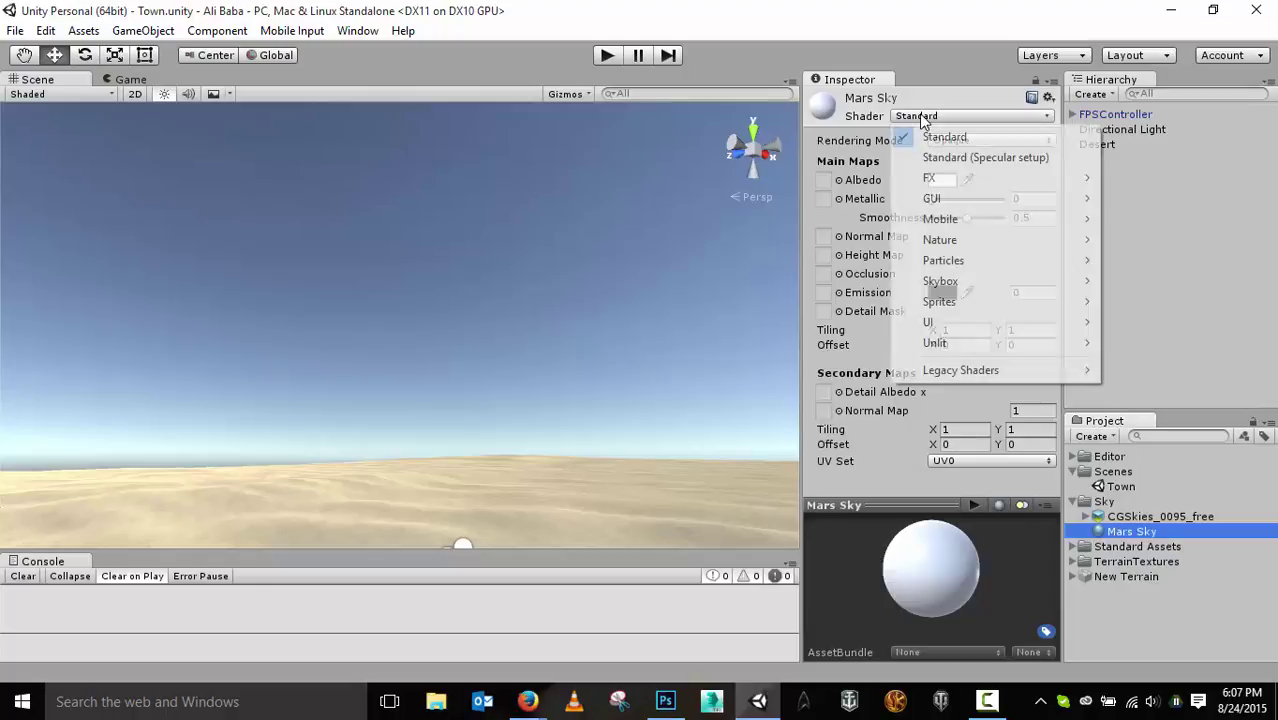
pyautogui.moveTo(969, 283)
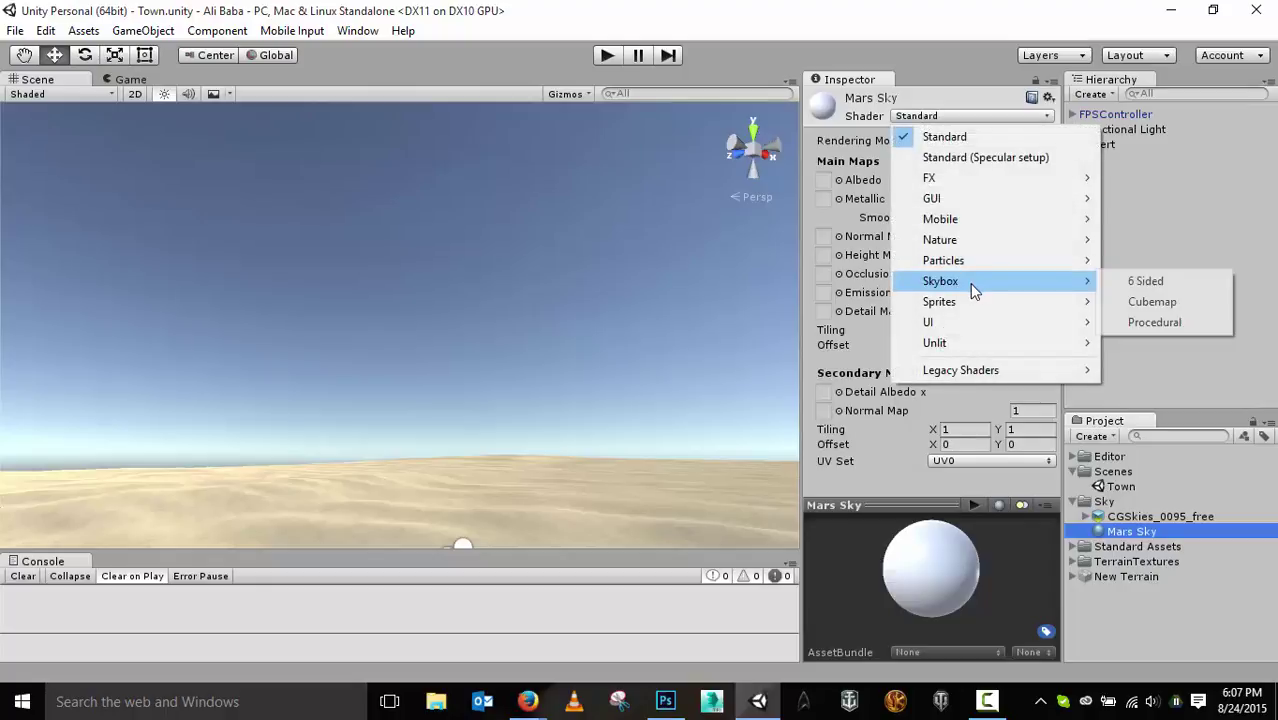
pyautogui.click(1150, 302)
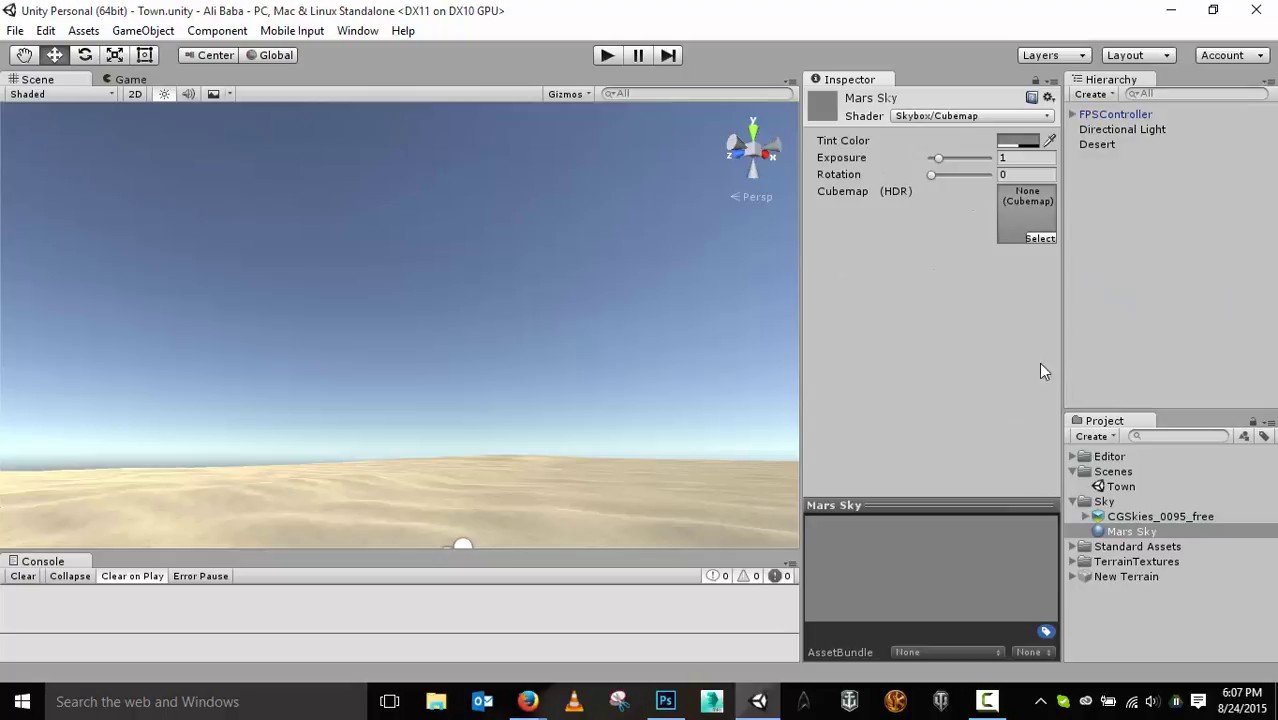
pyautogui.click(1130, 517)
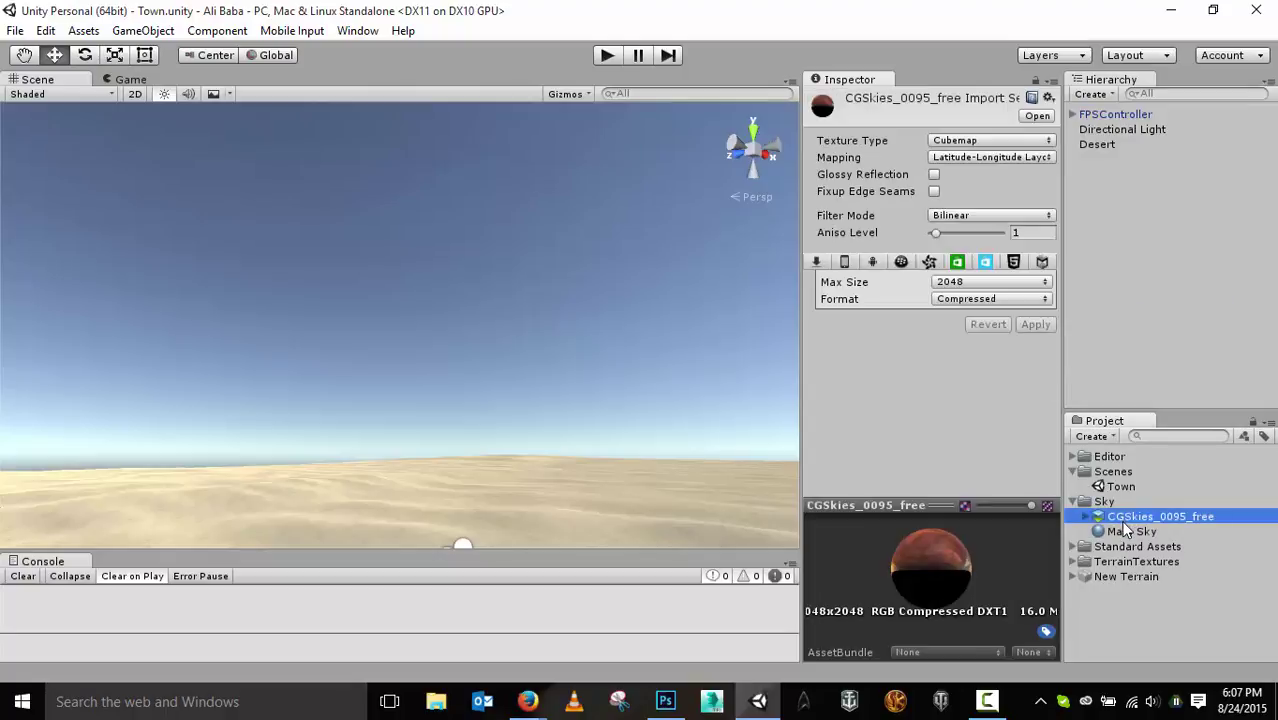
pyautogui.click(1131, 531)
pyautogui.moveTo(1126, 520); pyautogui.dragTo(1030, 204)
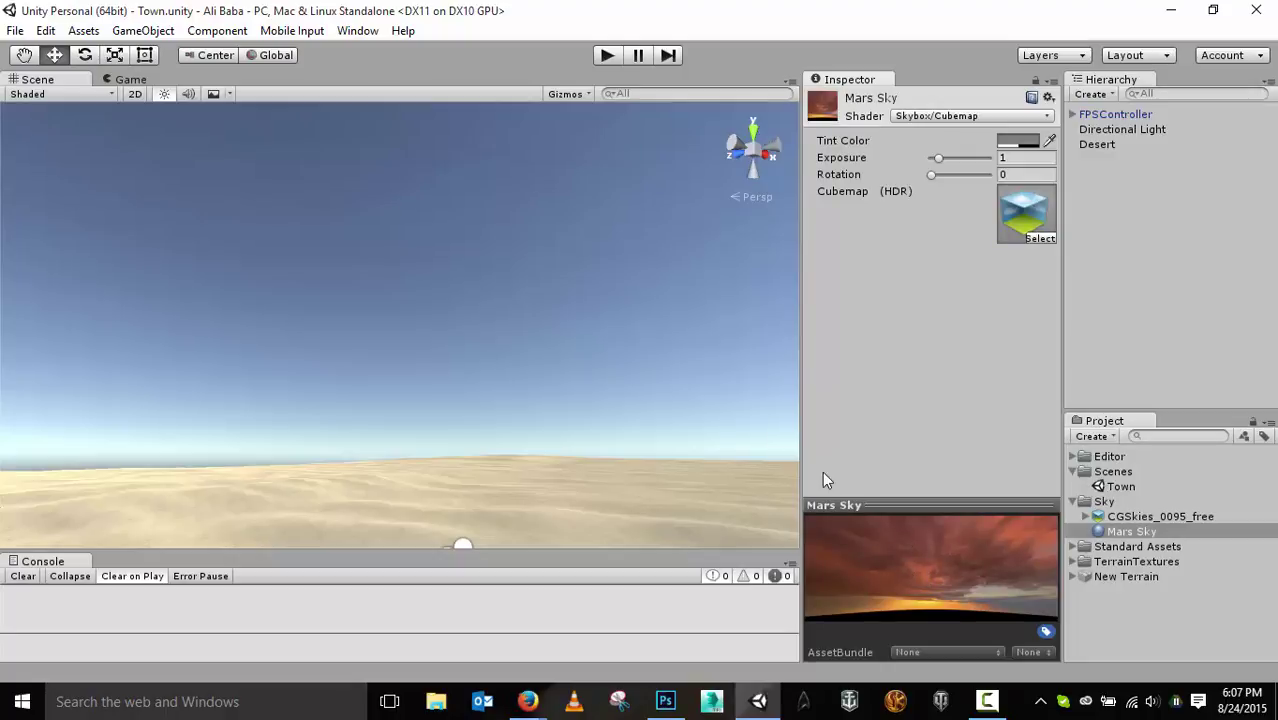
pyautogui.click(352, 33)
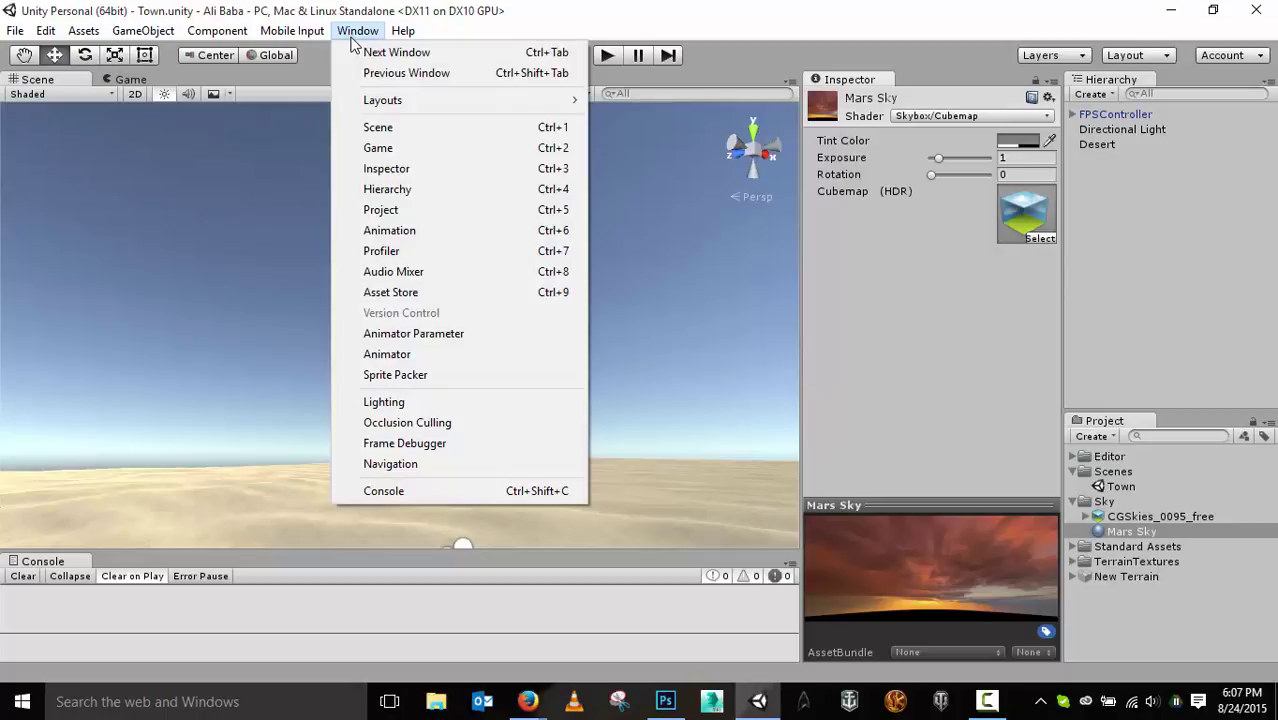
# Step: Set the Lighting Skybox Material to Mars Sky, then tilt the view up toward the clouds
pyautogui.click(410, 403)
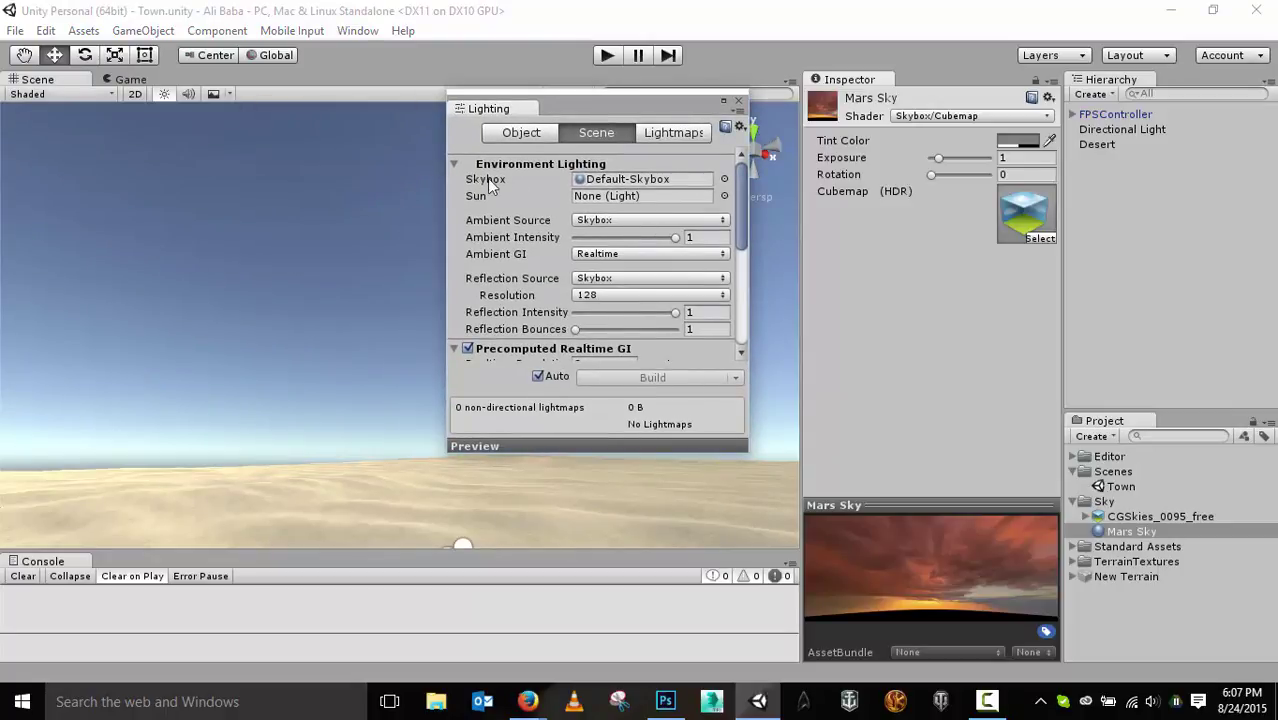
pyautogui.click(724, 180)
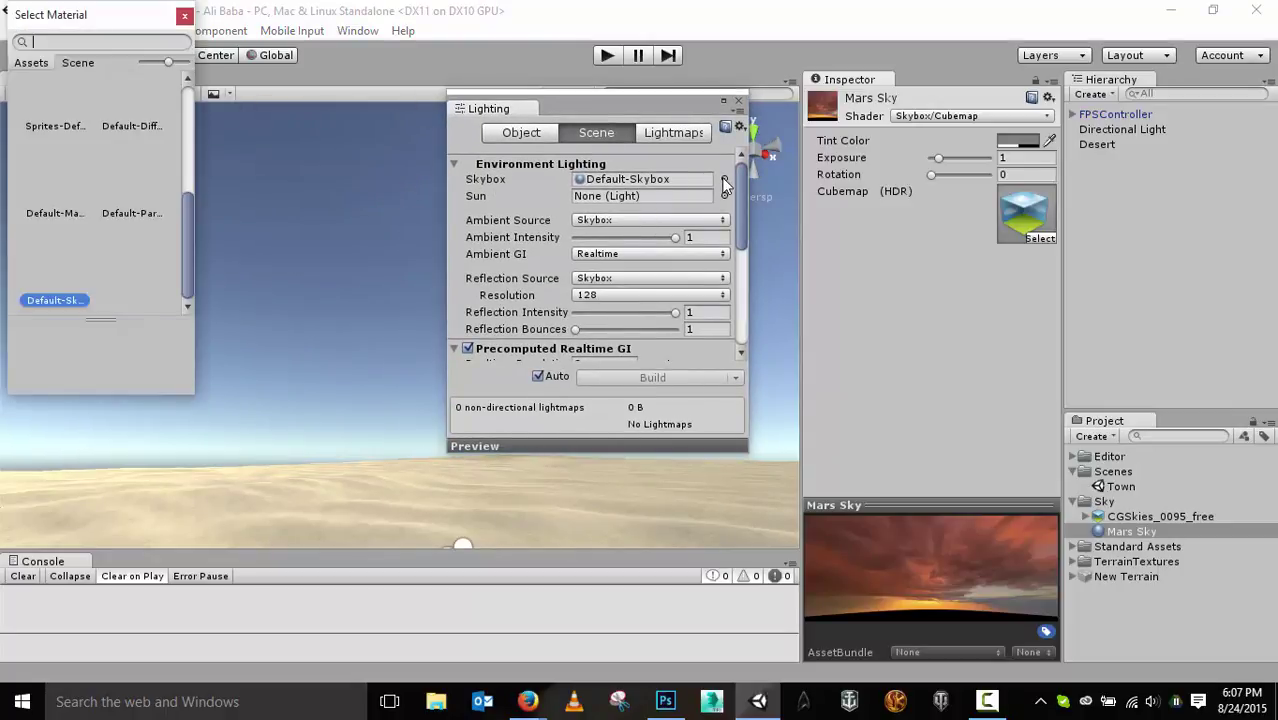
pyautogui.moveTo(186, 266); pyautogui.dragTo(178, 142)
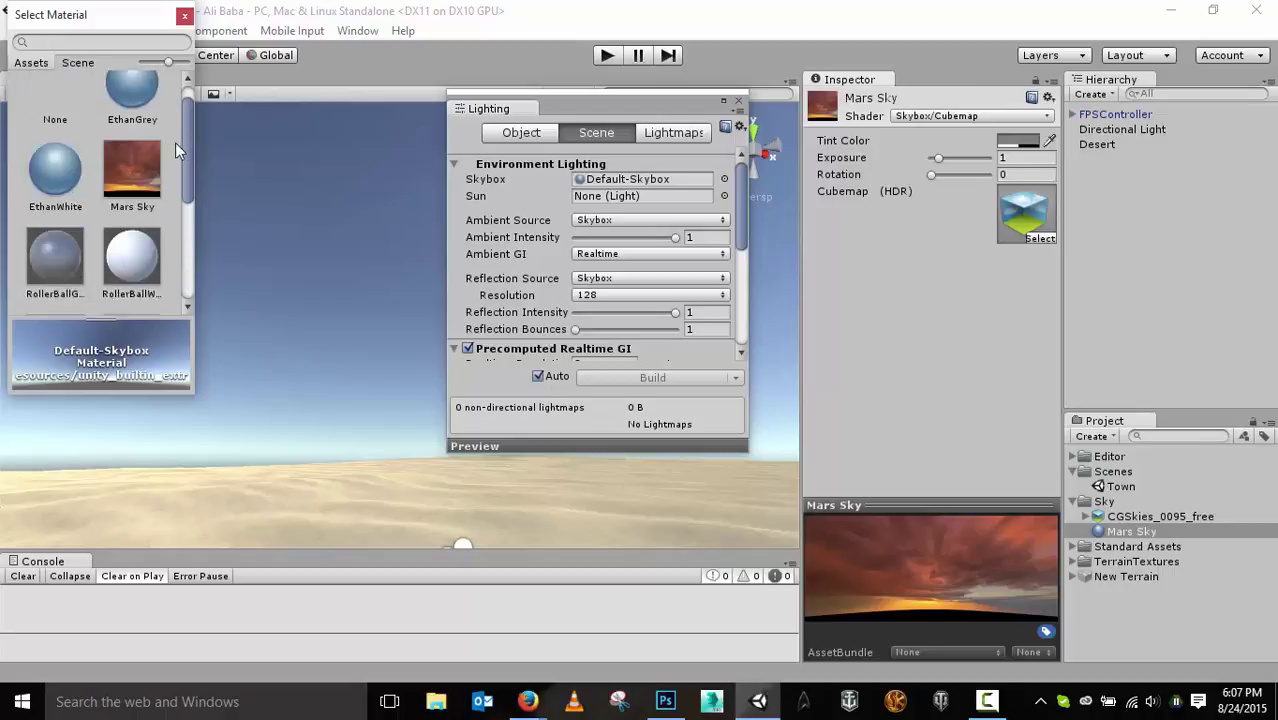
pyautogui.click(132, 196)
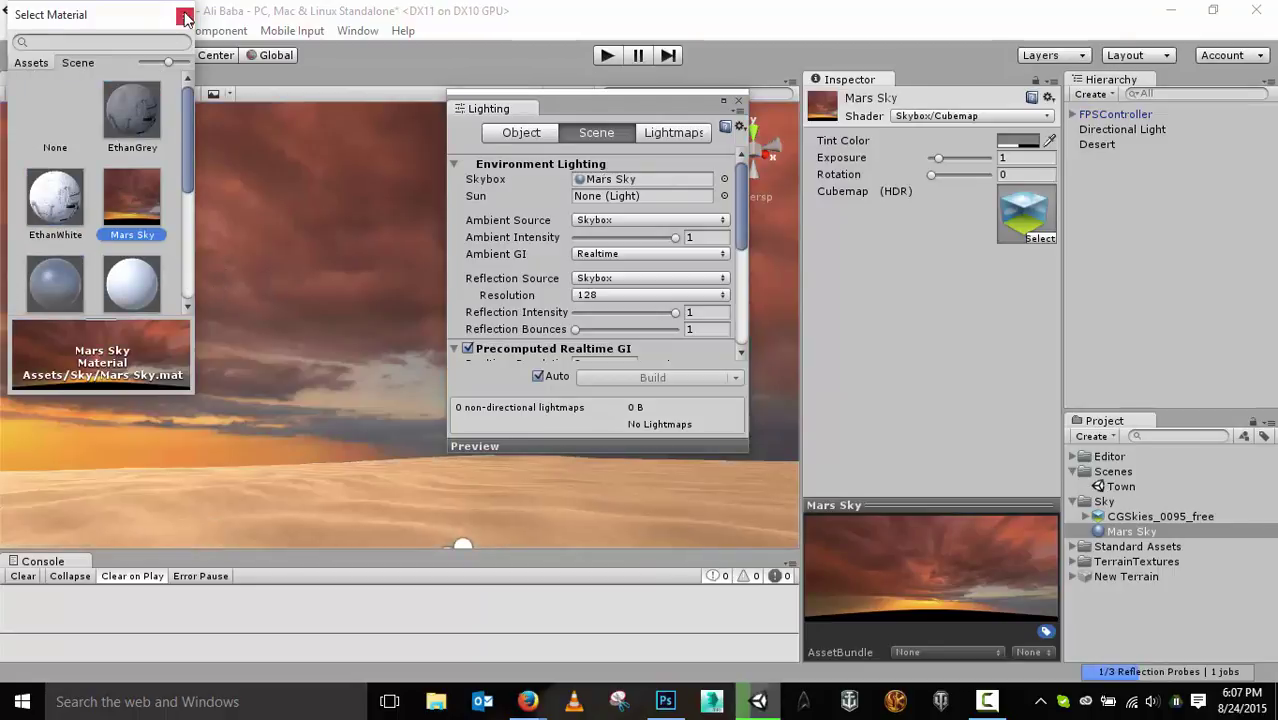
pyautogui.click(185, 16)
pyautogui.click(740, 106)
pyautogui.moveTo(599, 374); pyautogui.dragTo(126, 309, button='right')
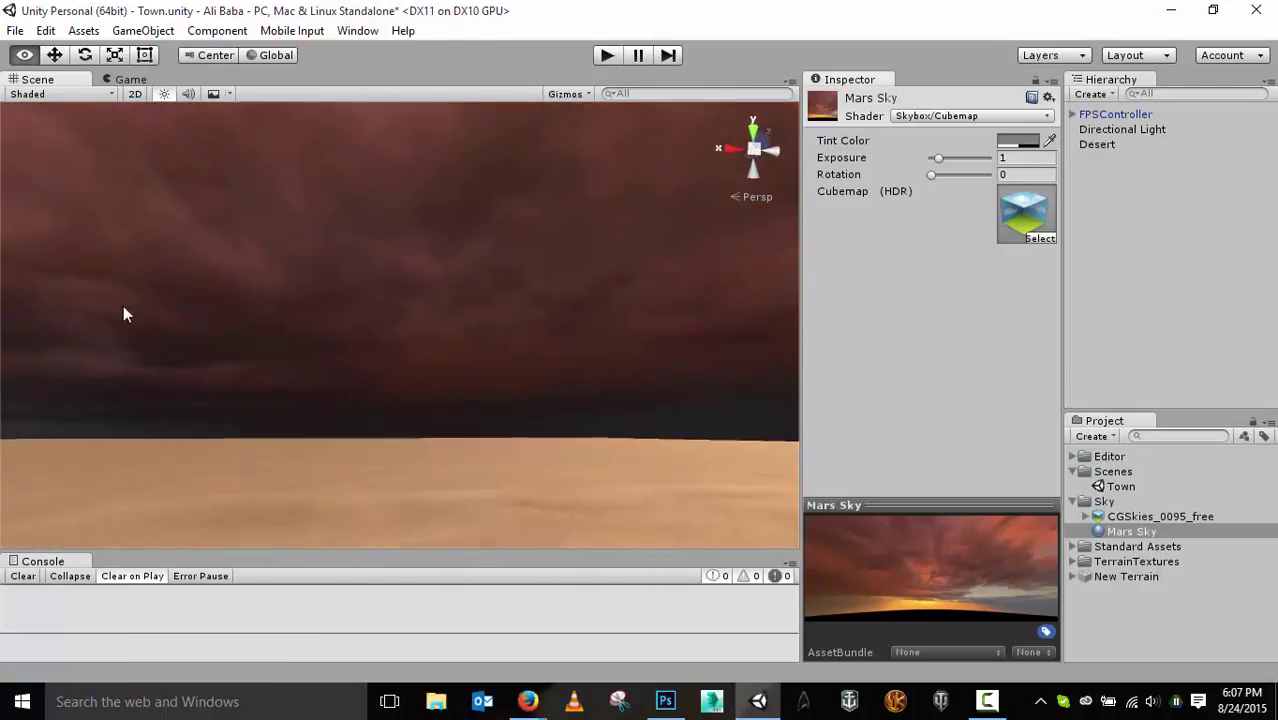
# Step: Enter Play mode to see the red cloudy Mars sky in the Game view
pyautogui.click(609, 56)
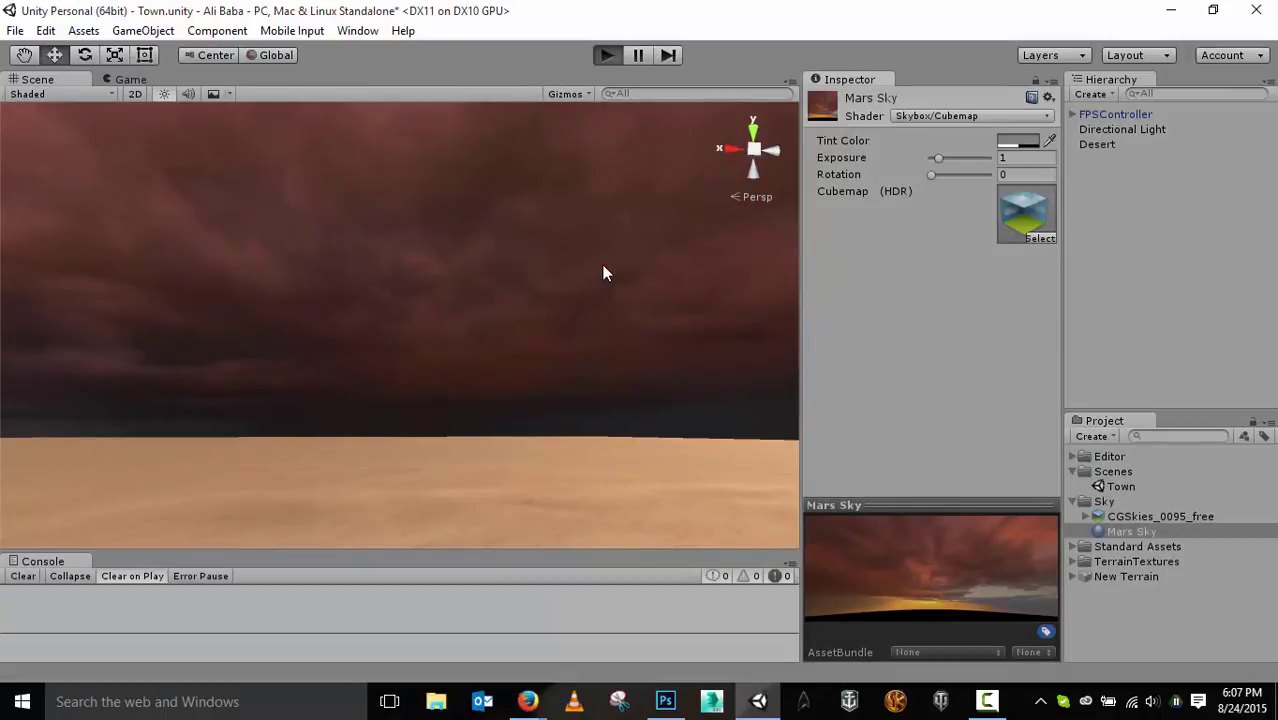